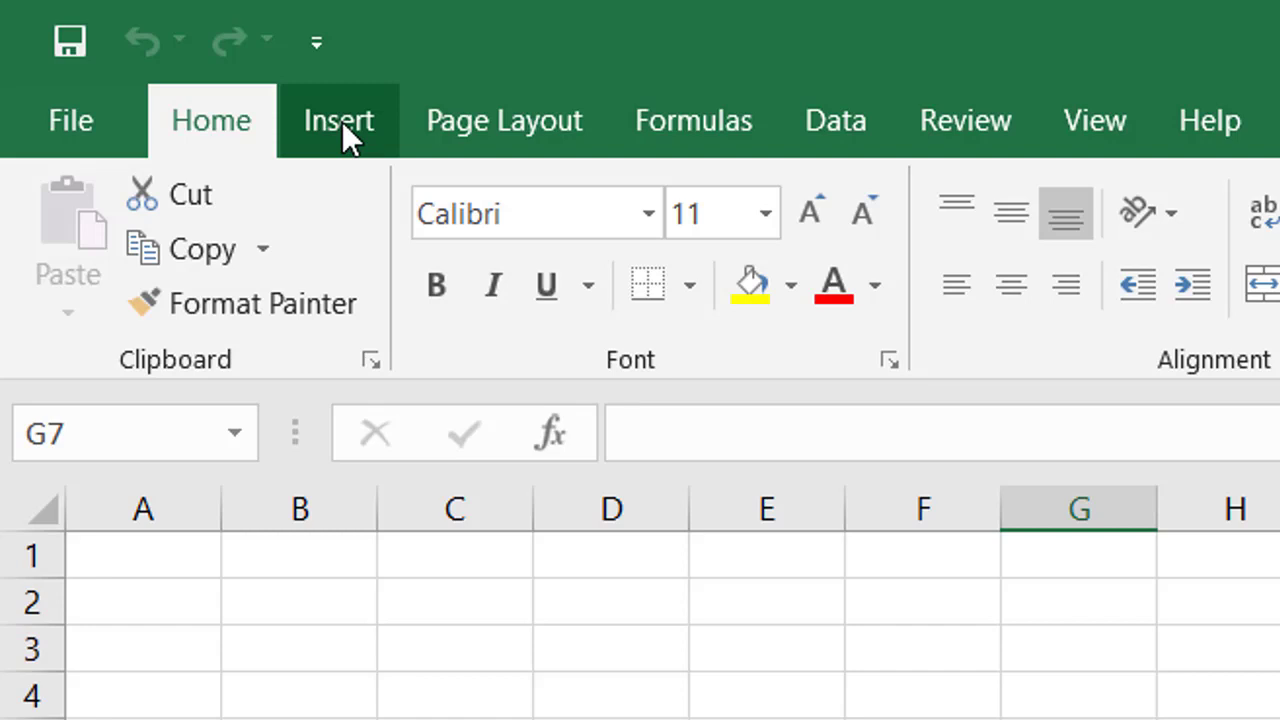
click(342, 119)
click(248, 114)
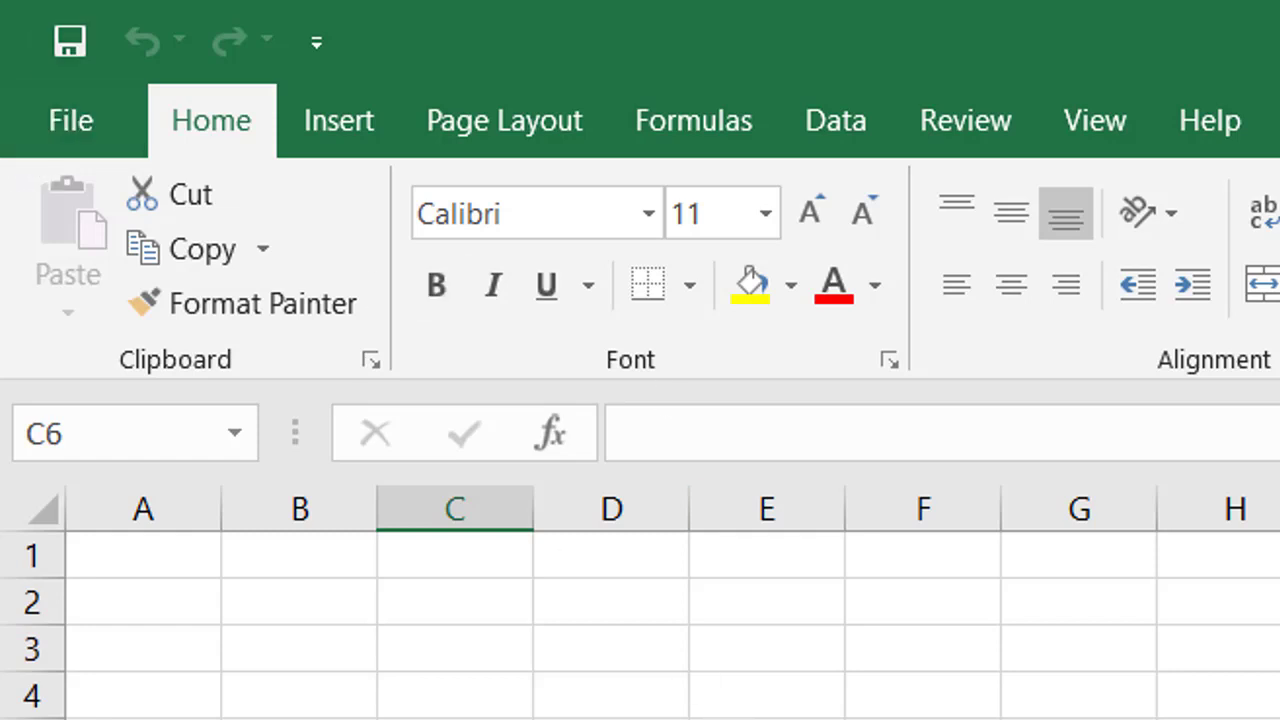
click(766, 716)
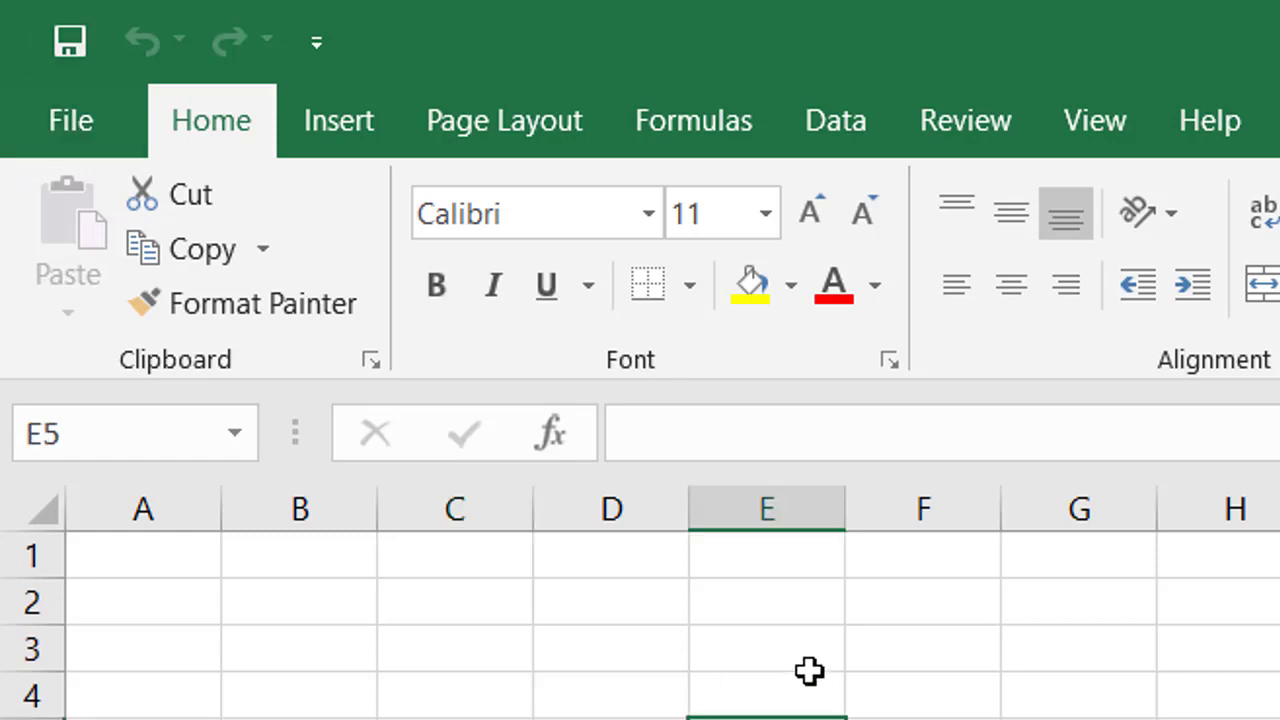
click(59, 115)
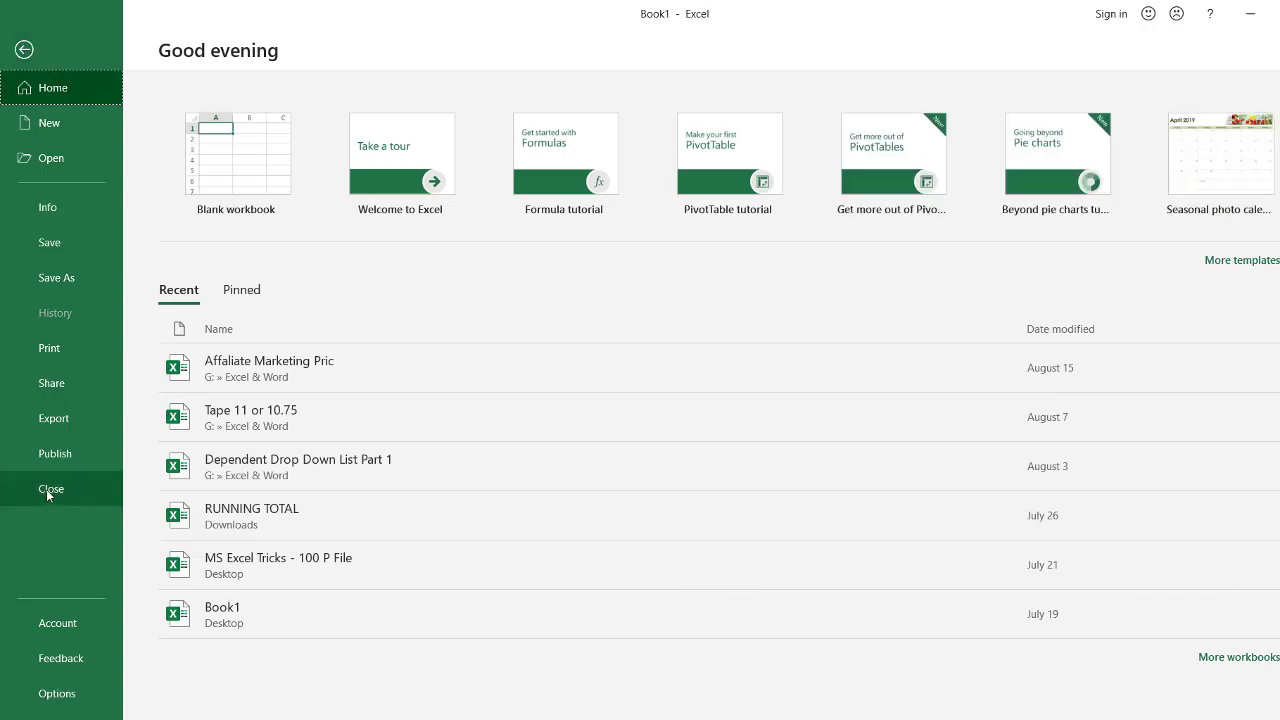
click(25, 52)
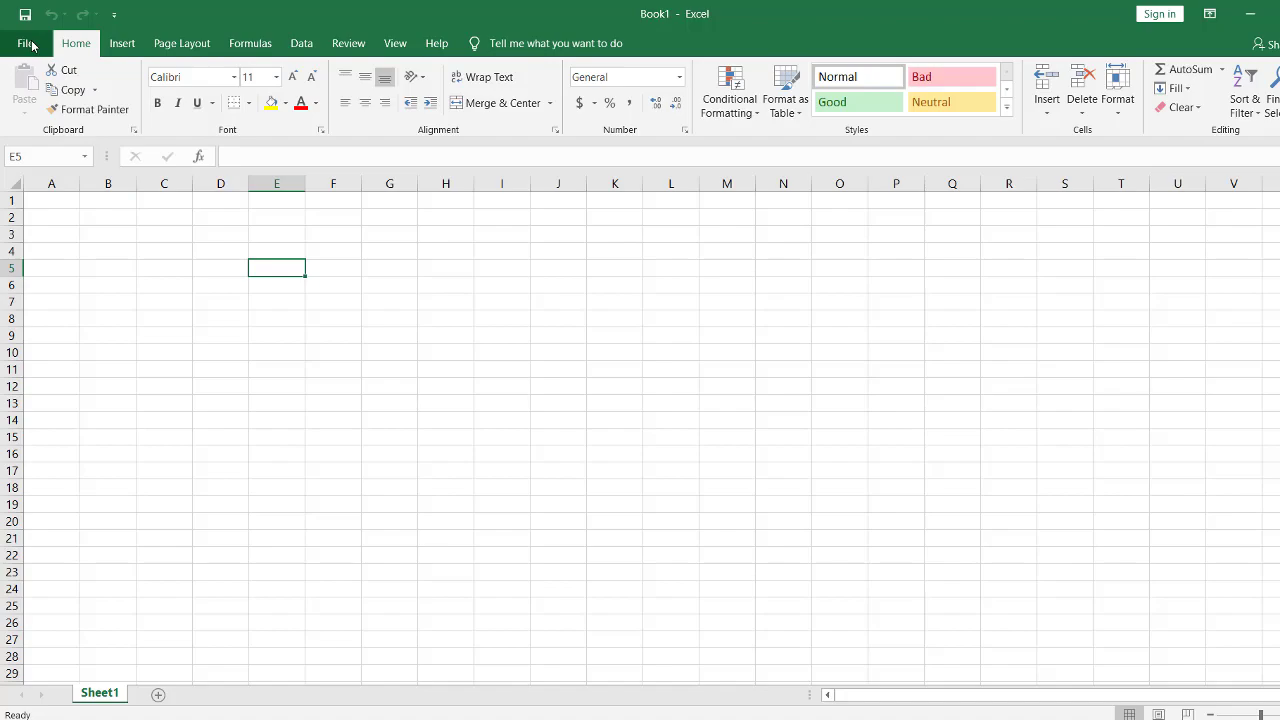
Open the ribbon customization settings in the Excel options.
click(27, 43)
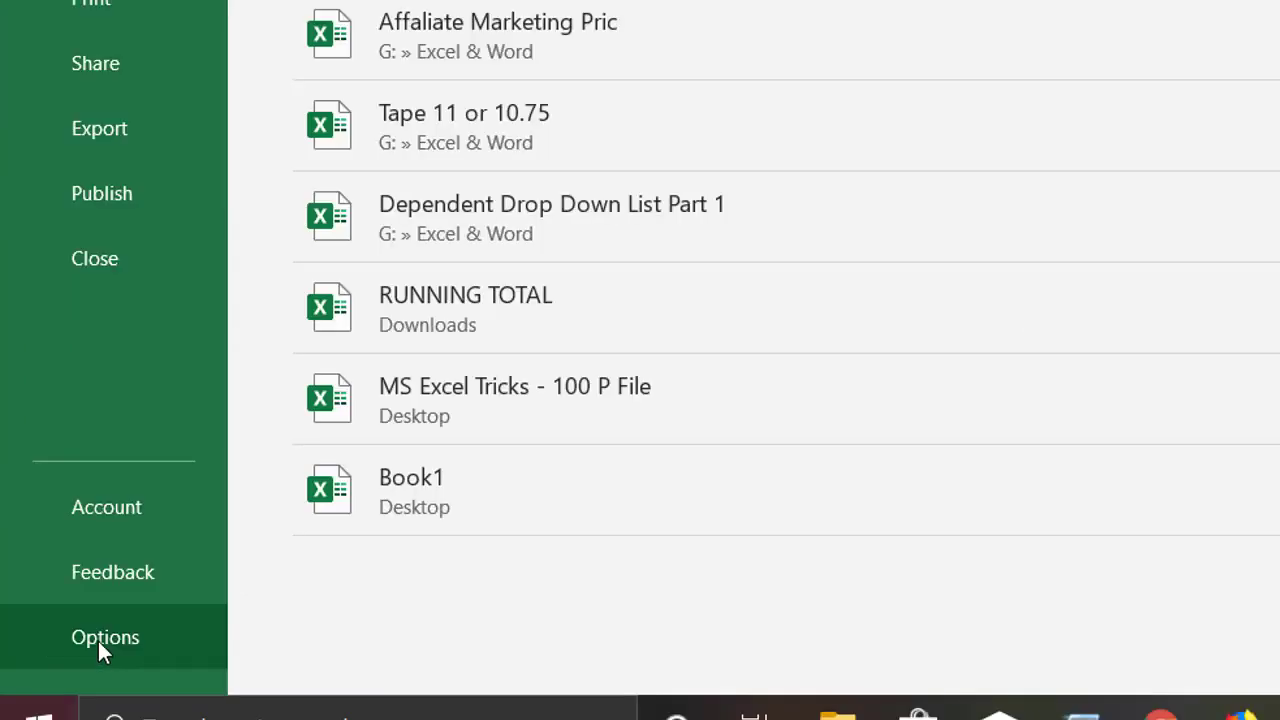
click(98, 642)
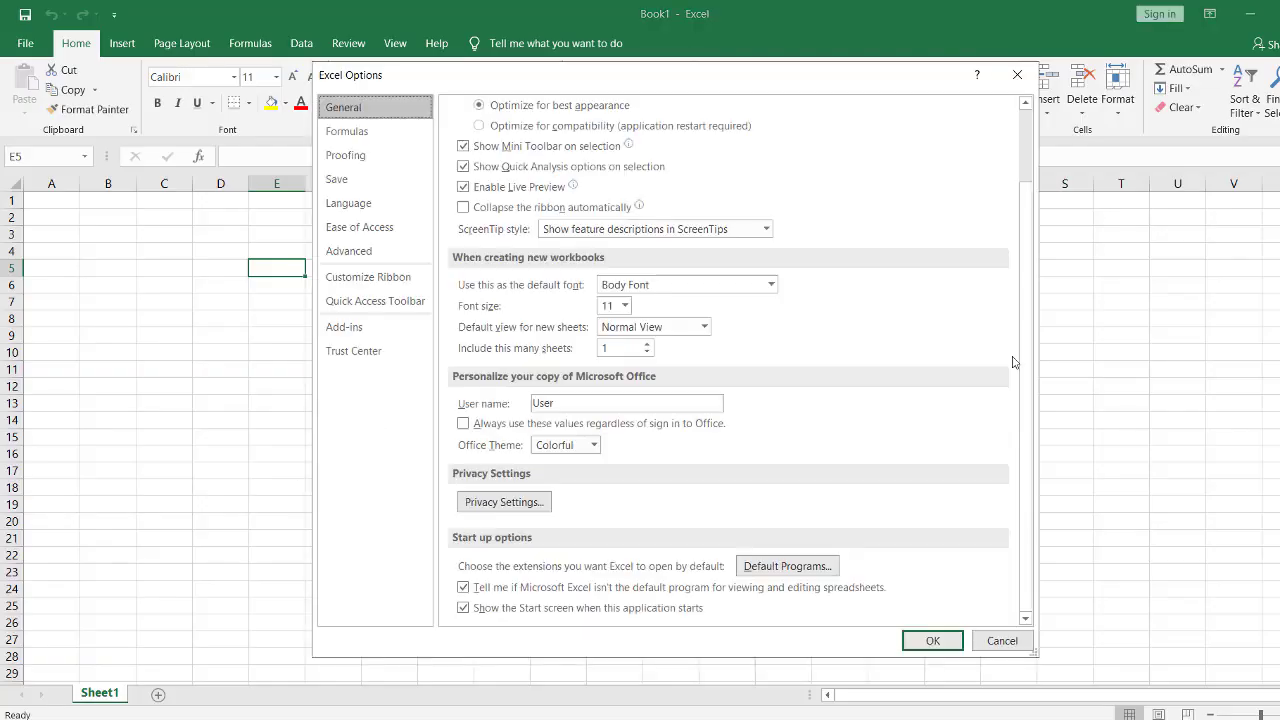
drag(505, 106, 524, 81)
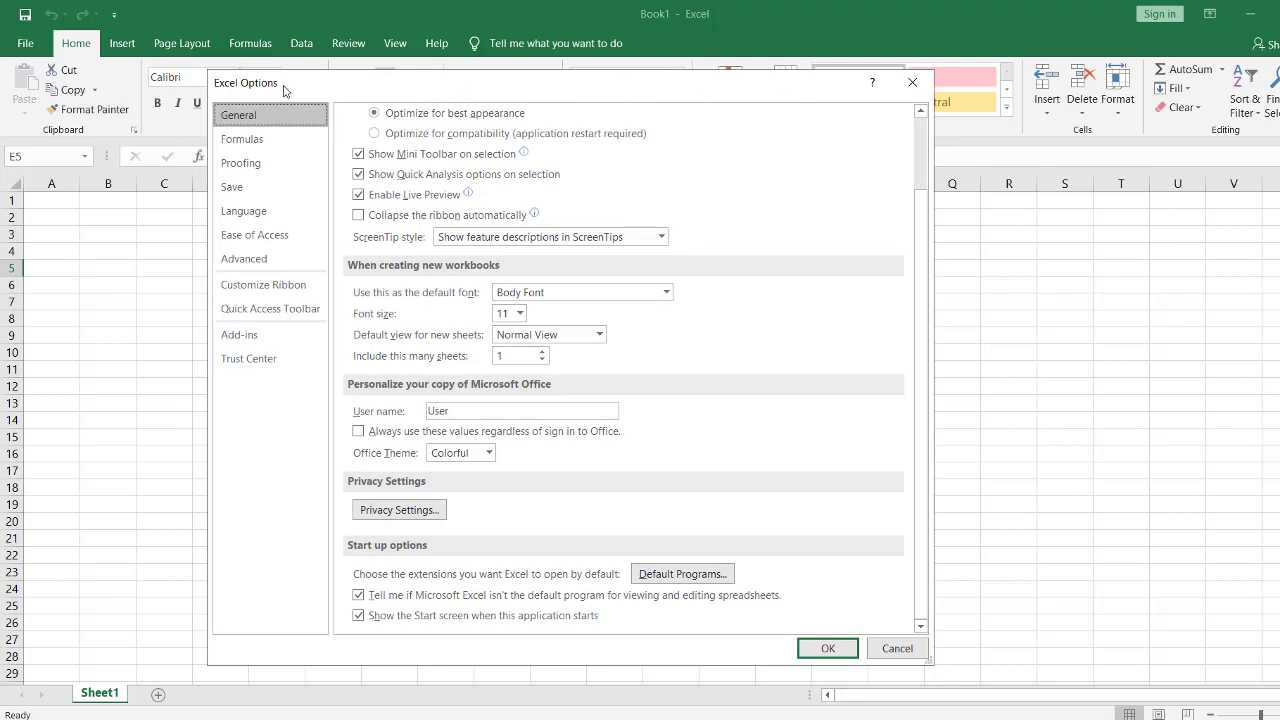
click(279, 290)
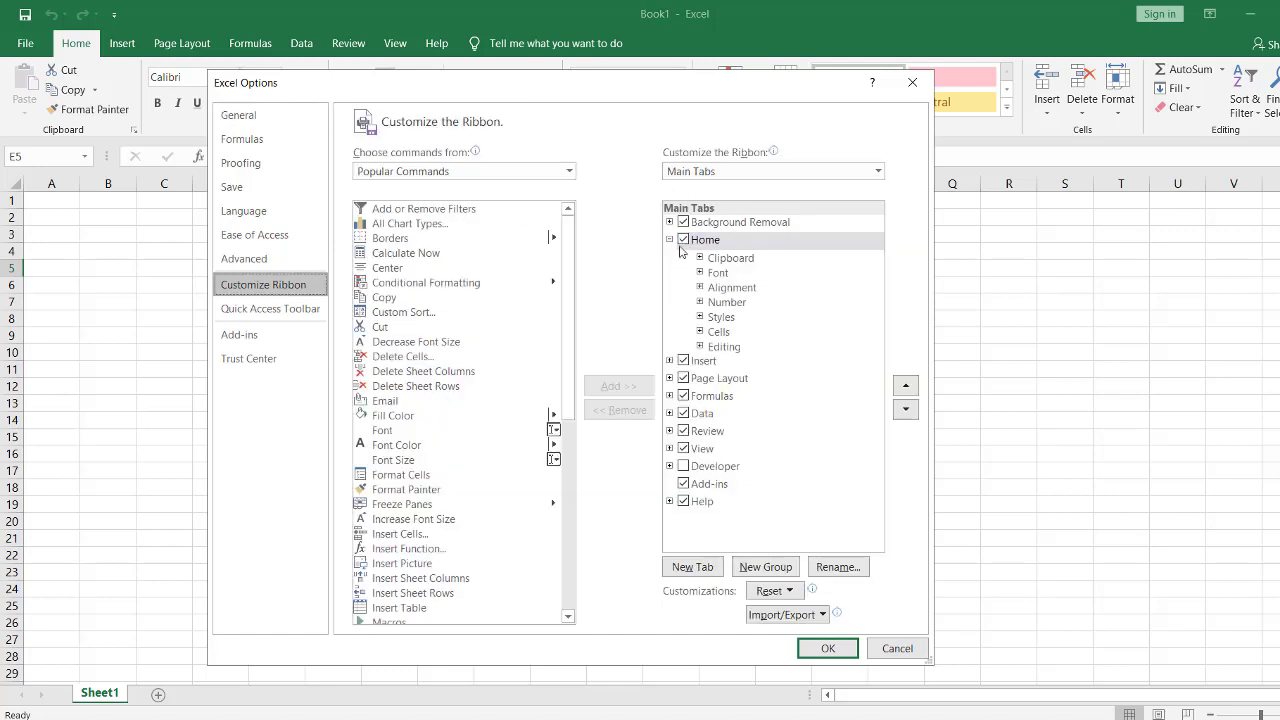
Add a new custom tab after Home, rename it TanvirAcademy and apply the ribbon changes.
click(550, 400)
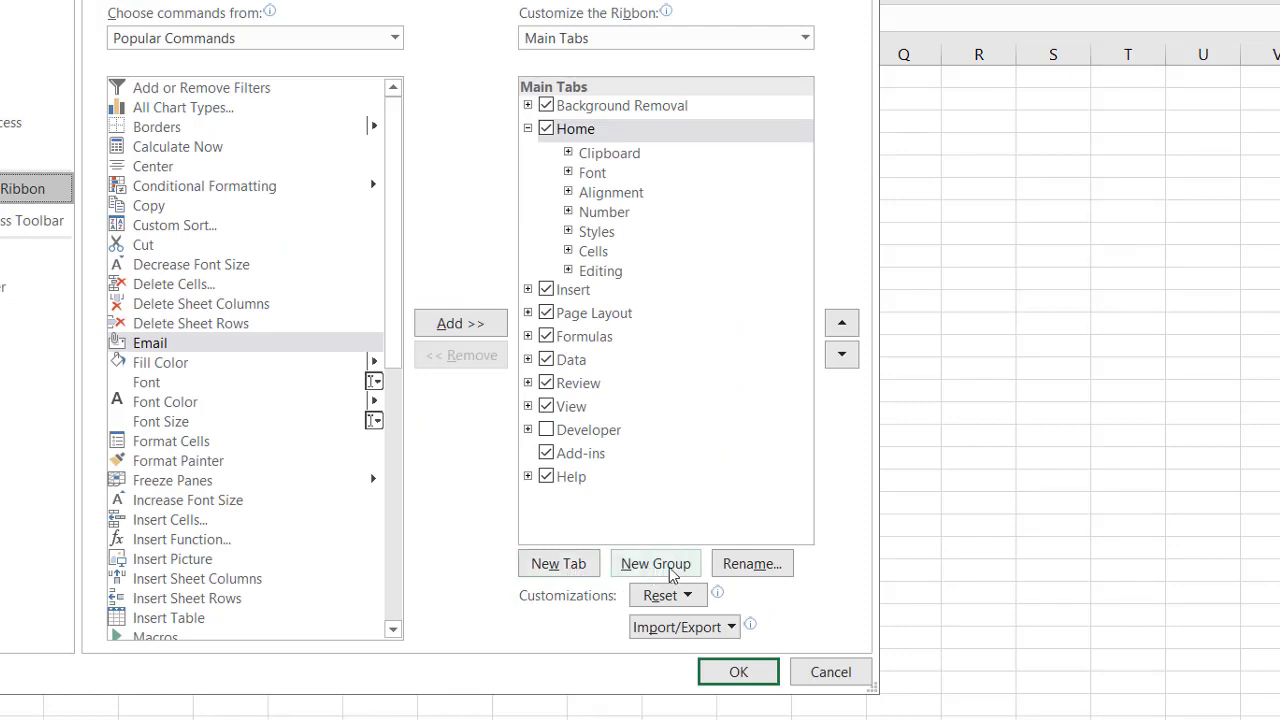
click(560, 564)
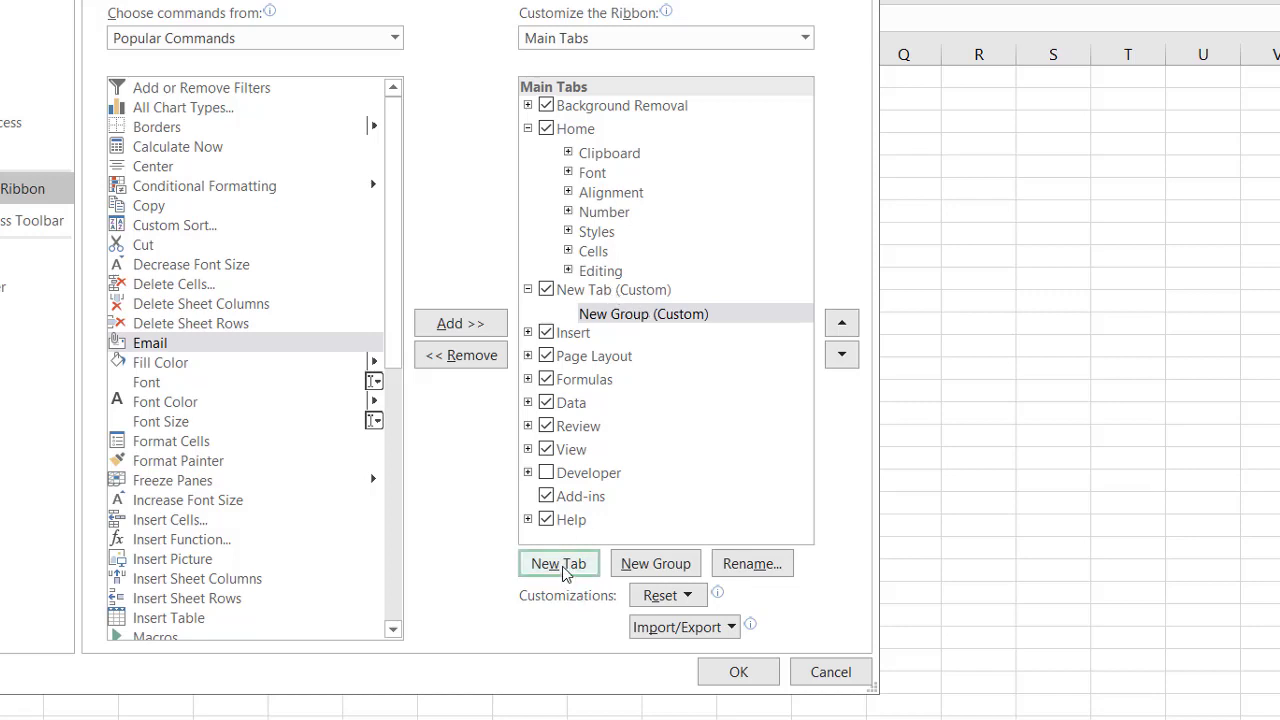
click(610, 299)
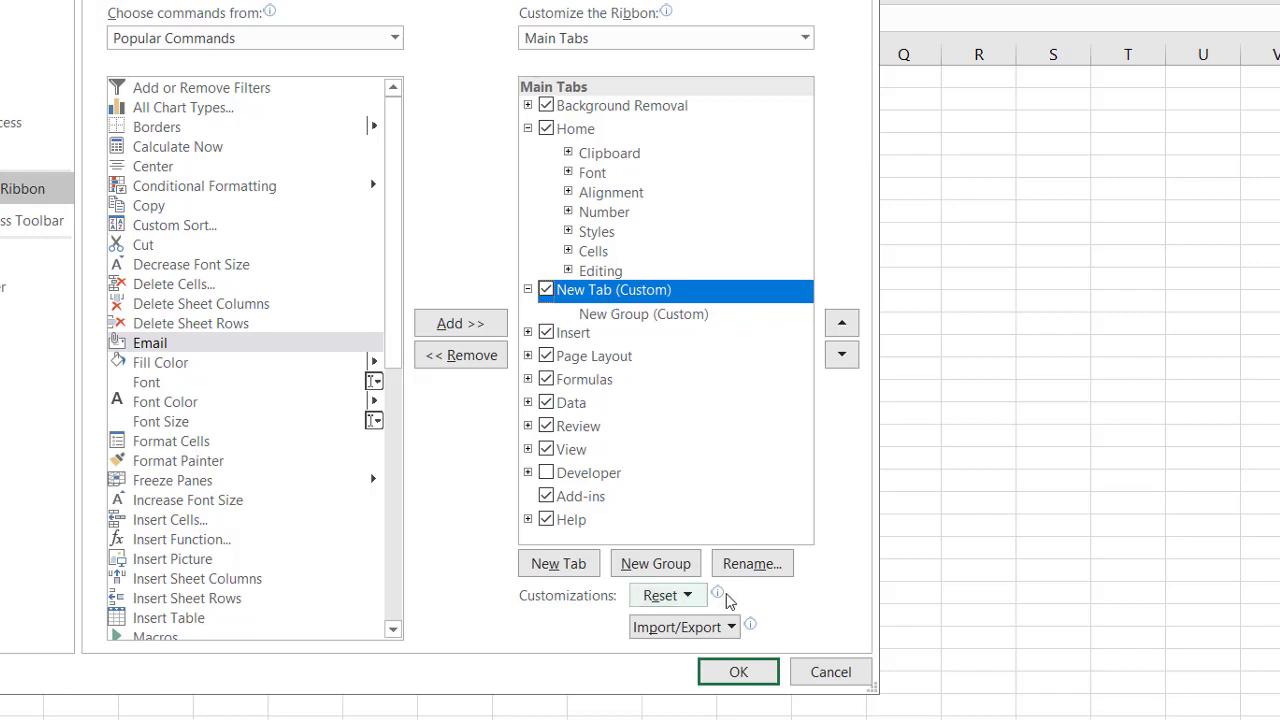
click(758, 565)
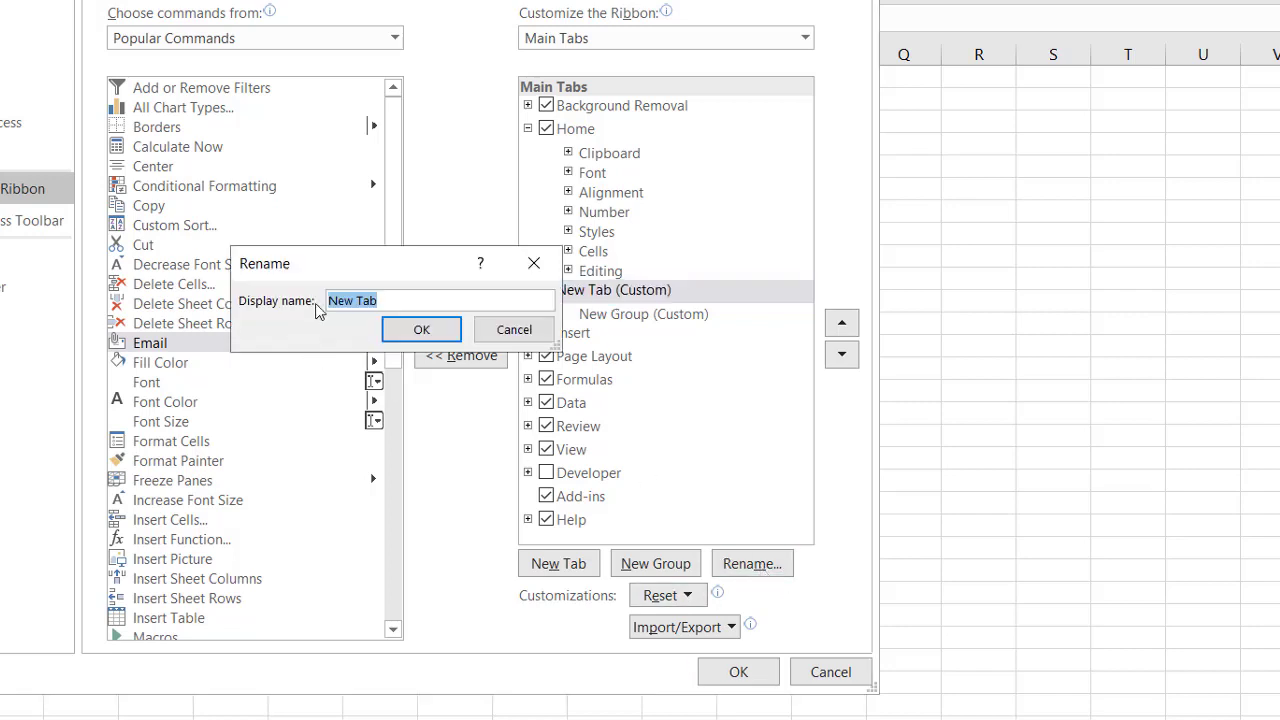
drag(353, 263, 382, 270)
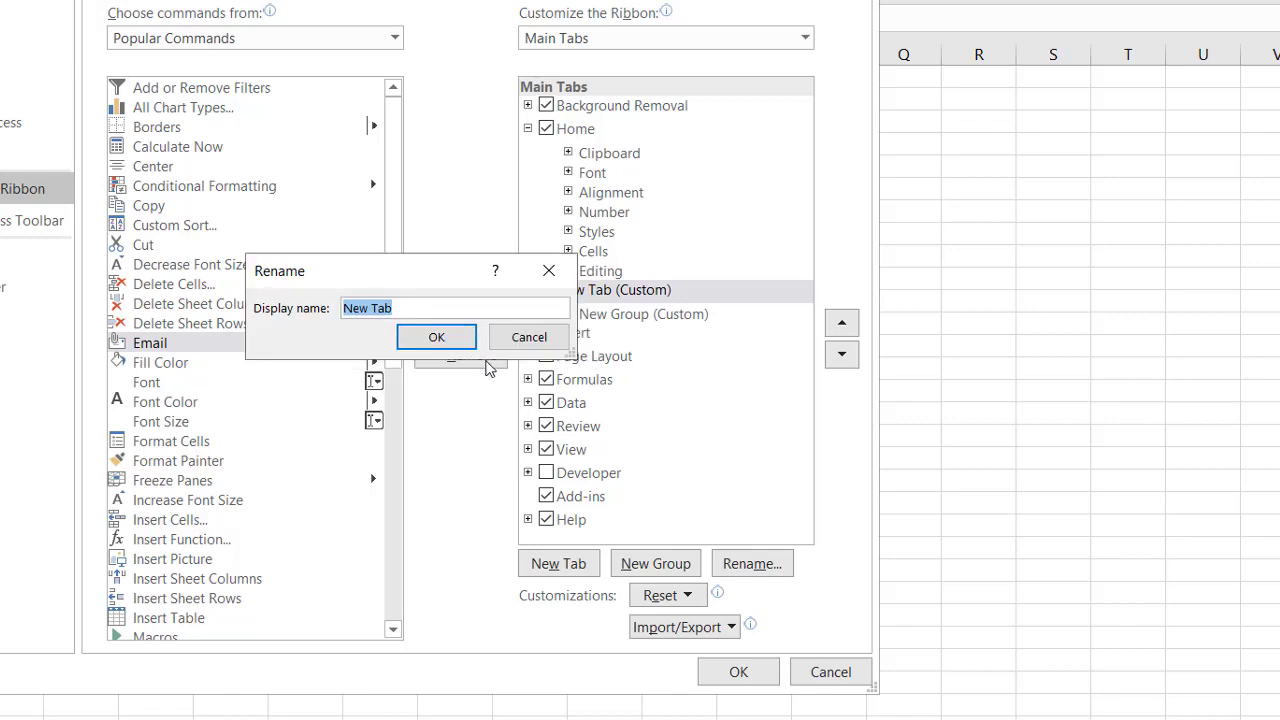
text(TanvirAcademy)
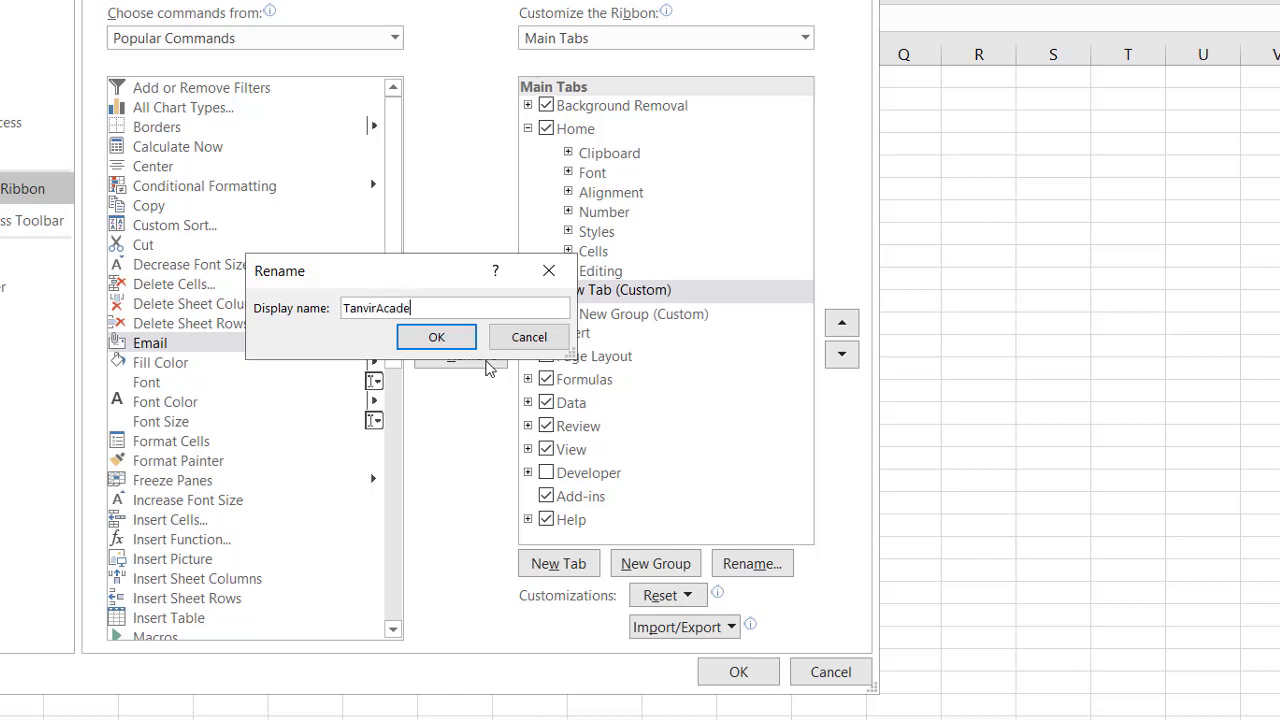
click(437, 337)
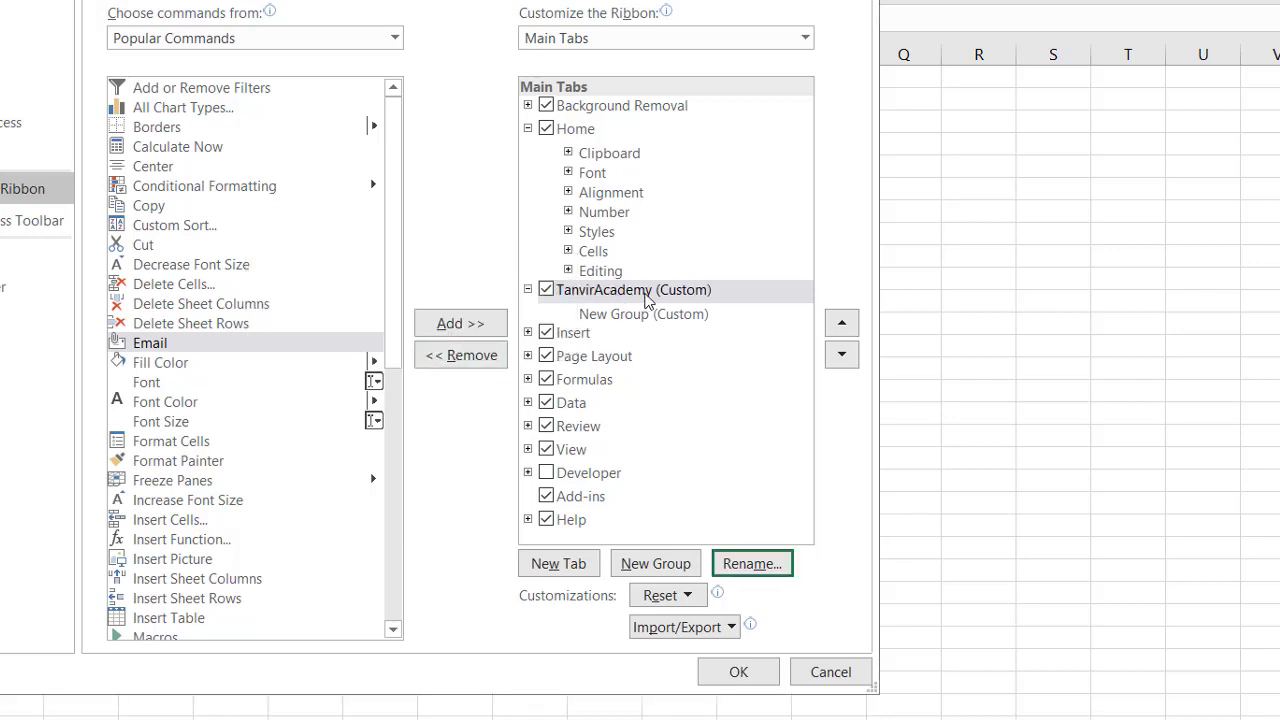
click(739, 674)
Examine the new TanvirAcademy ribbon tab and compare it with the Home and Insert tabs.
click(589, 374)
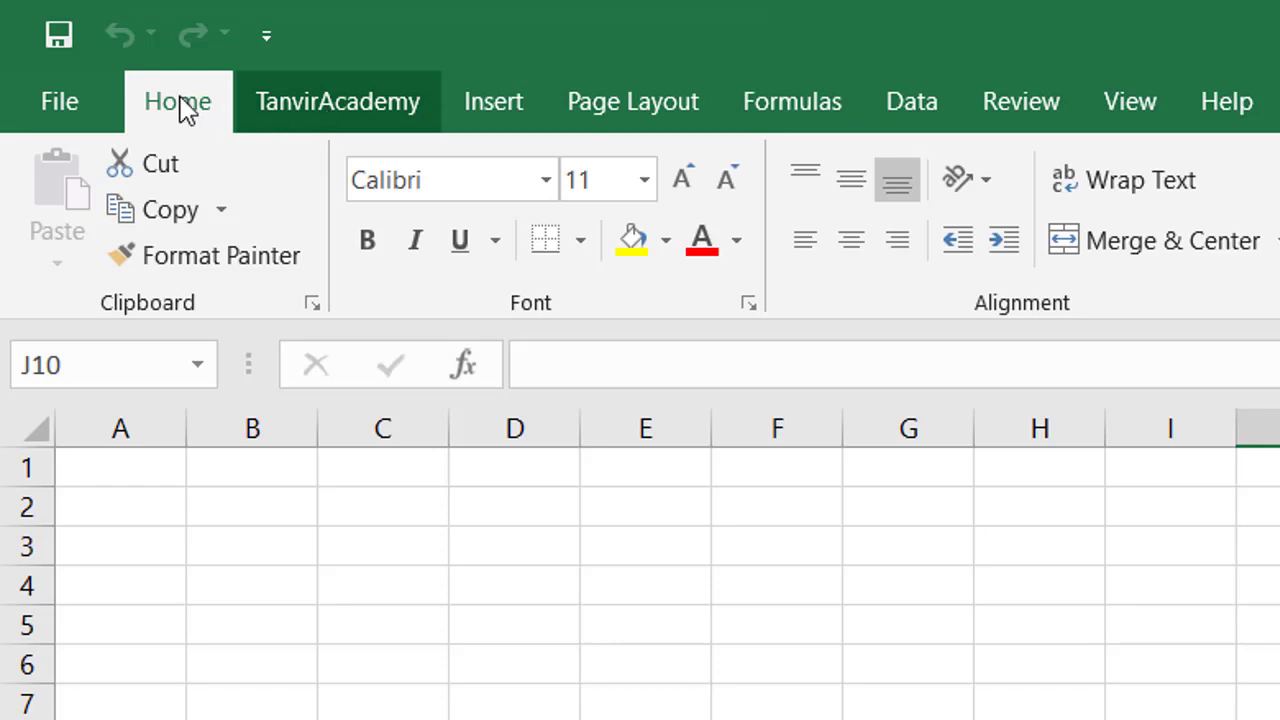
click(316, 116)
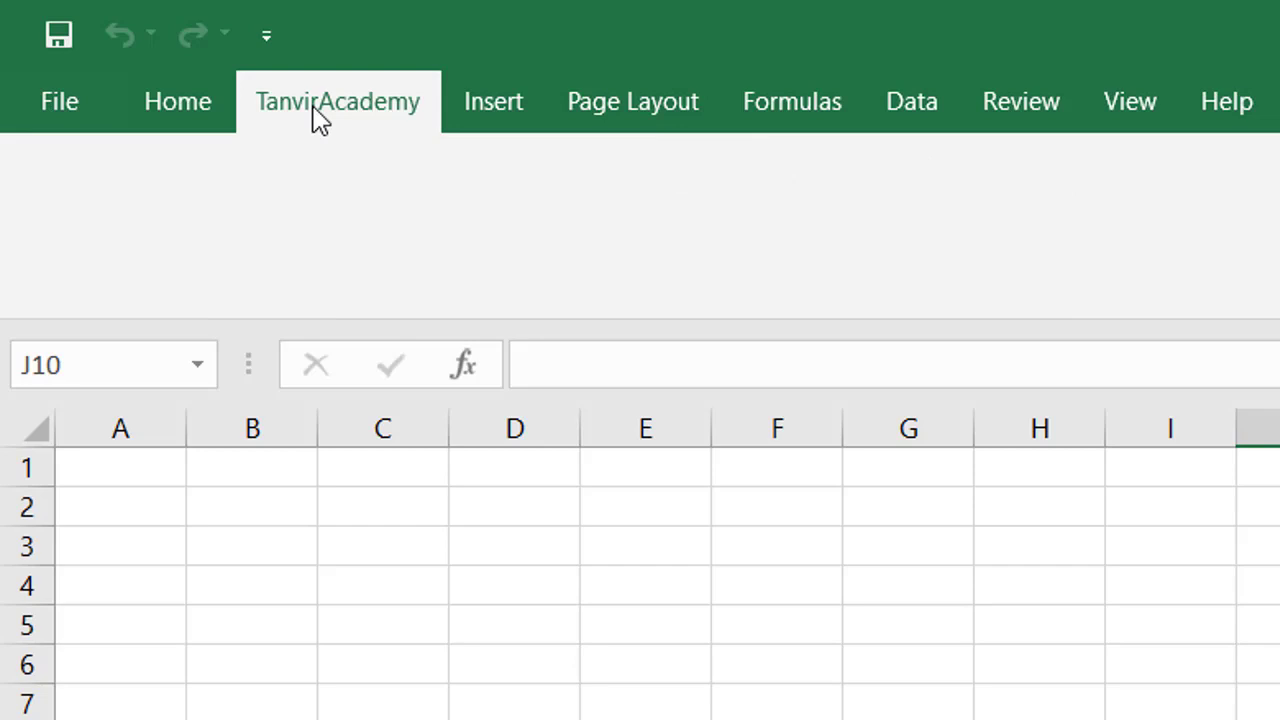
click(162, 104)
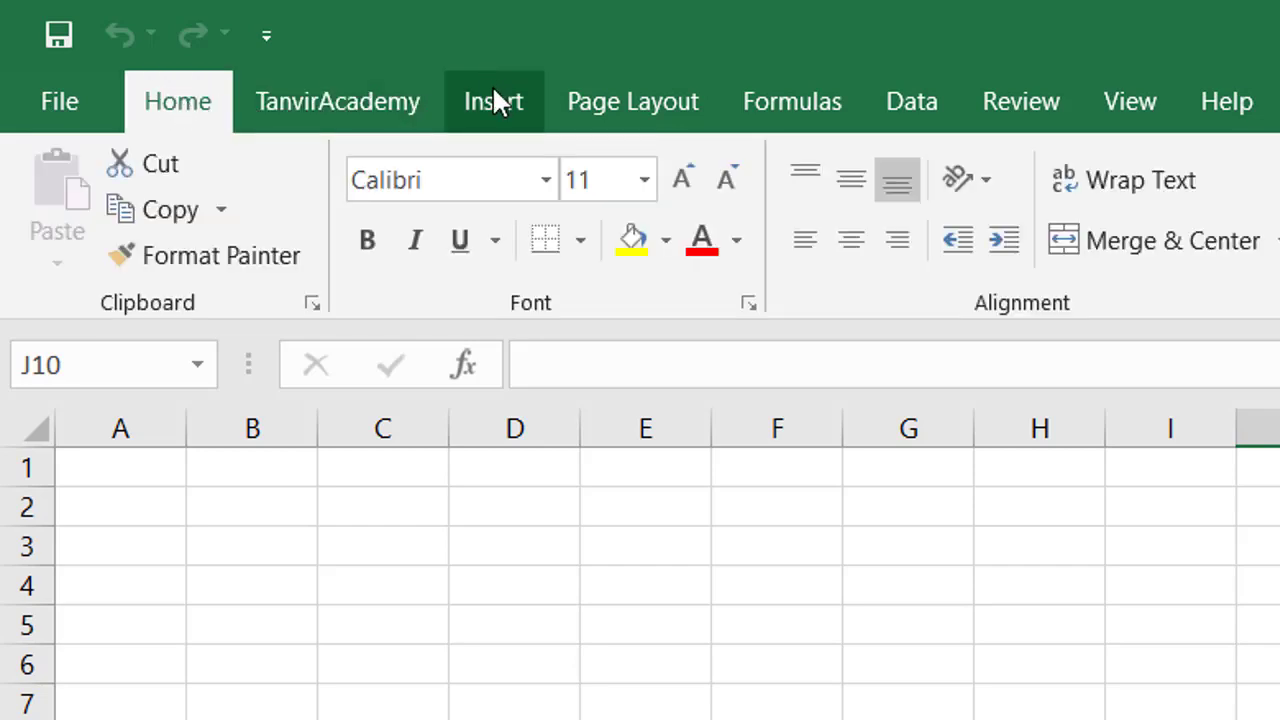
click(494, 100)
click(177, 124)
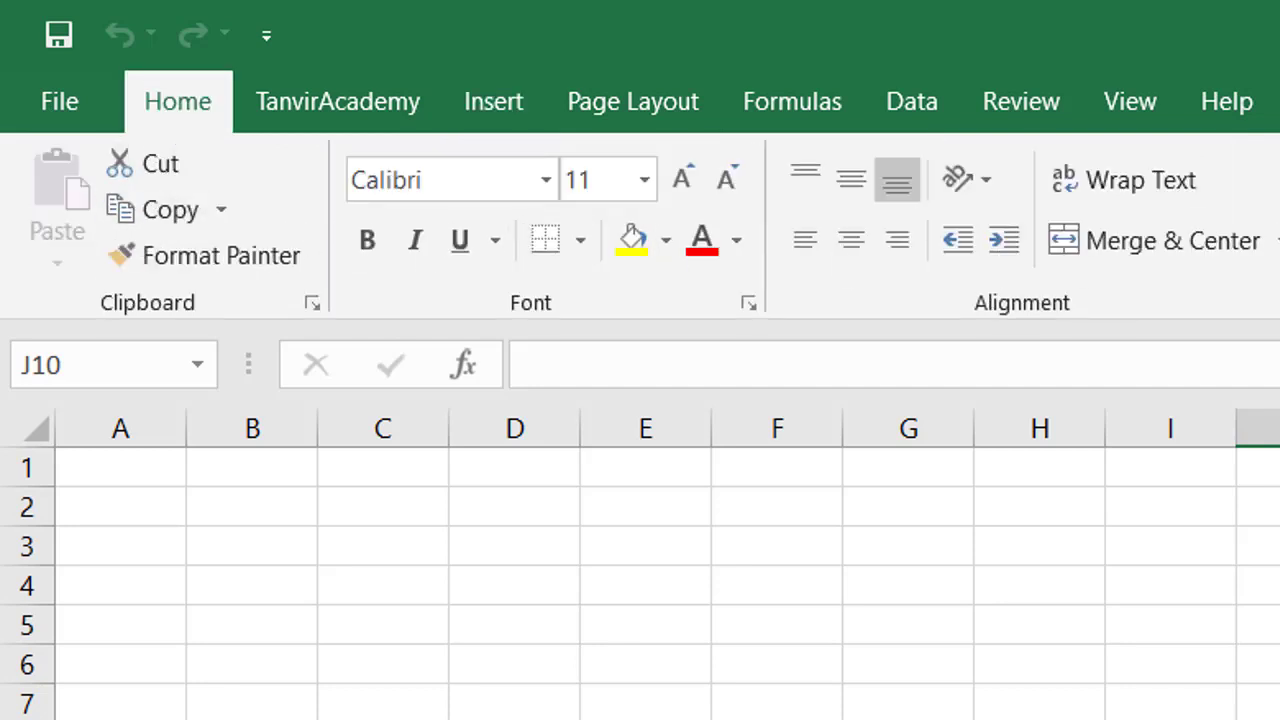
click(300, 100)
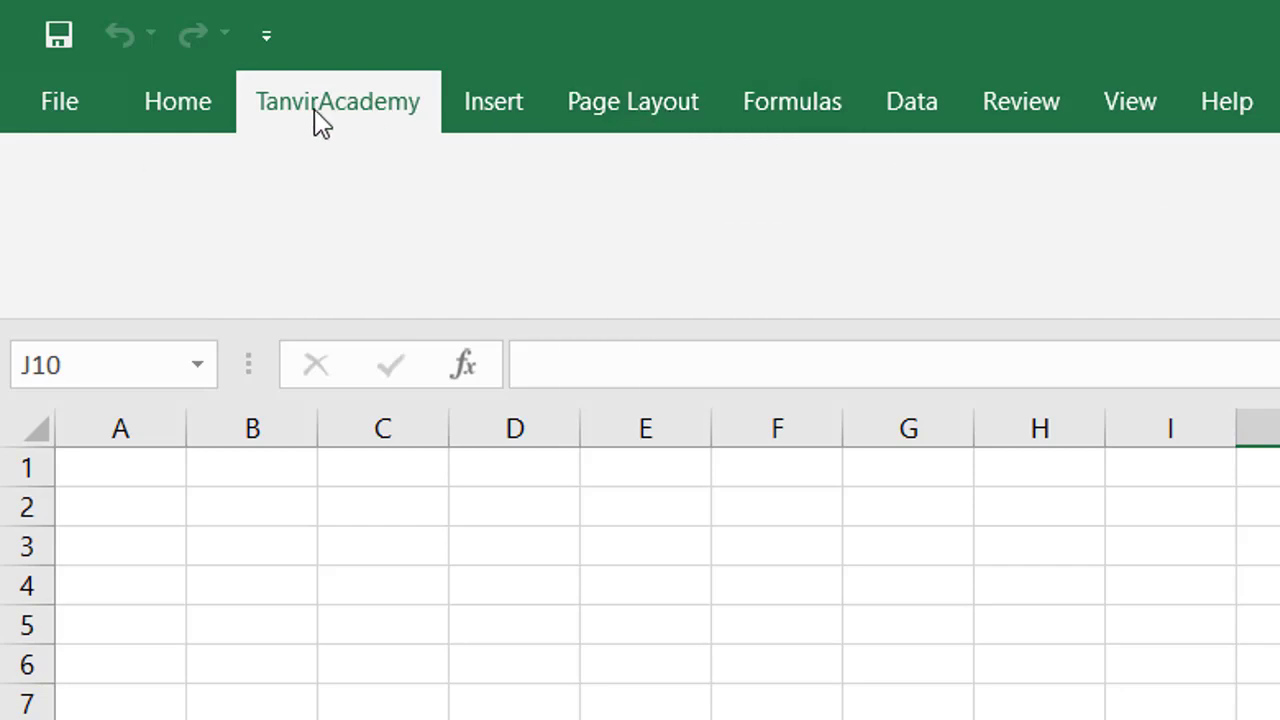
click(165, 105)
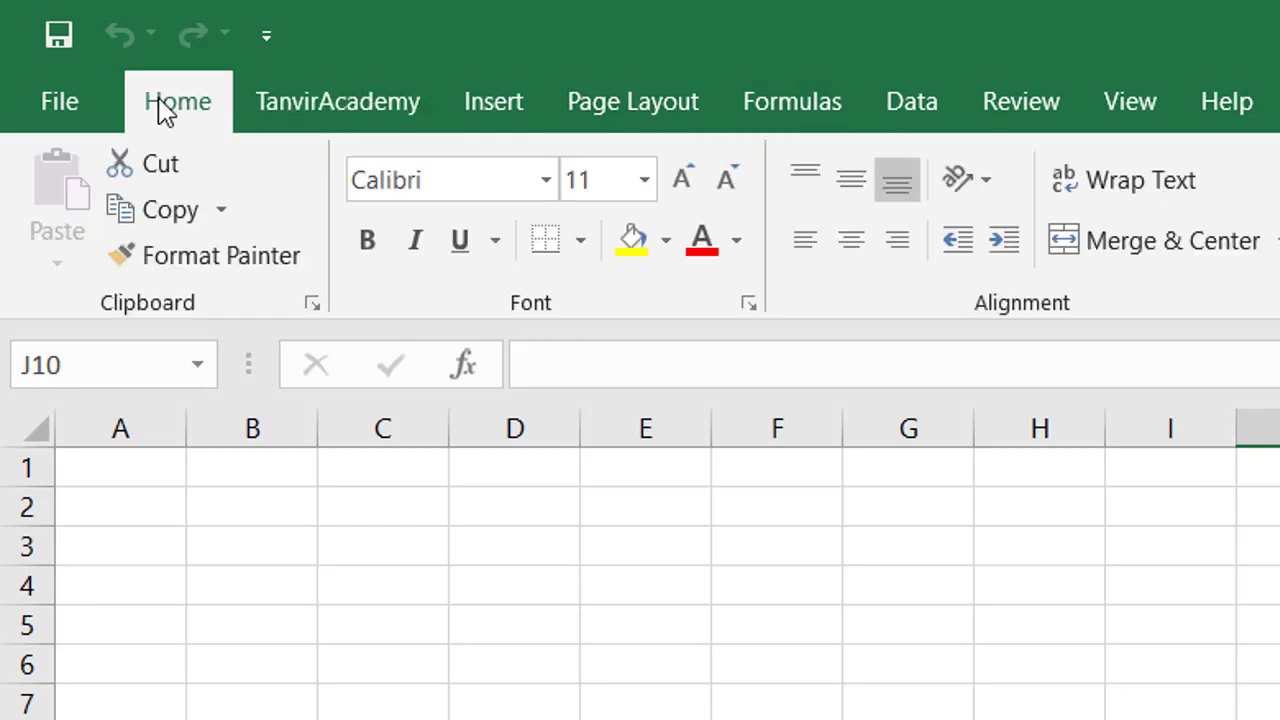
Reopen the ribbon customization settings in the Excel options.
click(45, 114)
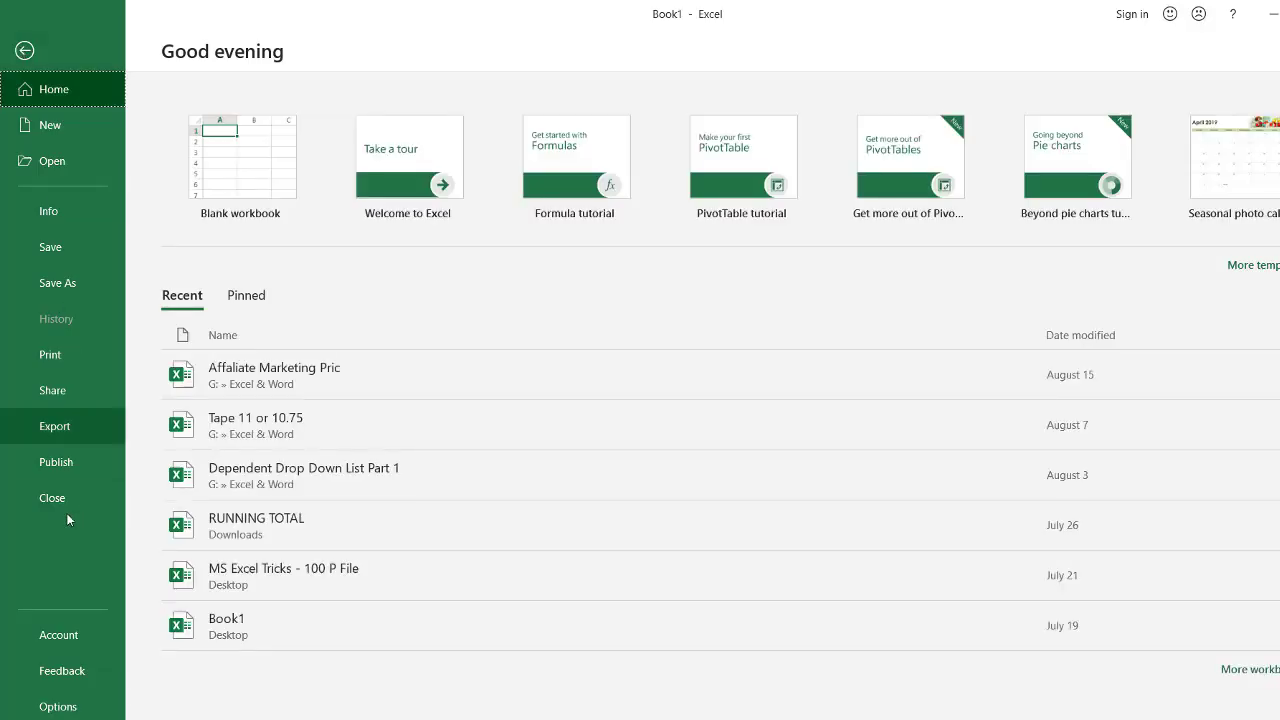
click(50, 706)
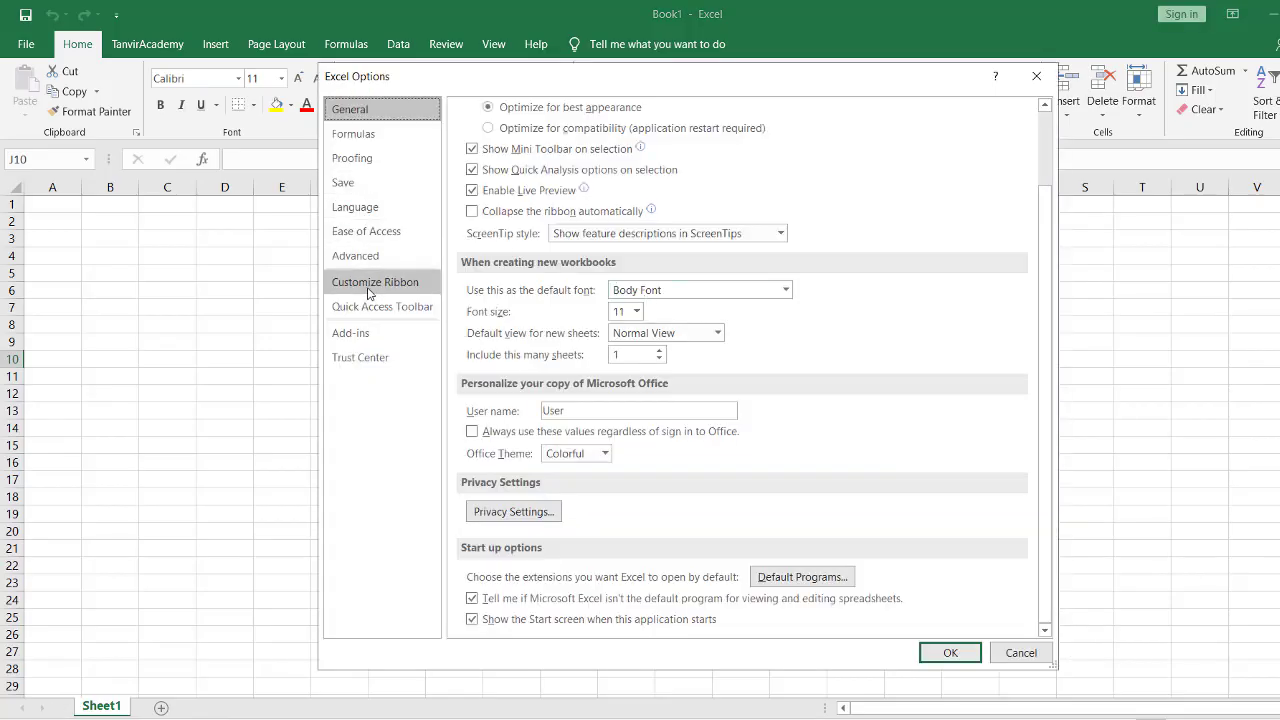
drag(846, 85, 814, 101)
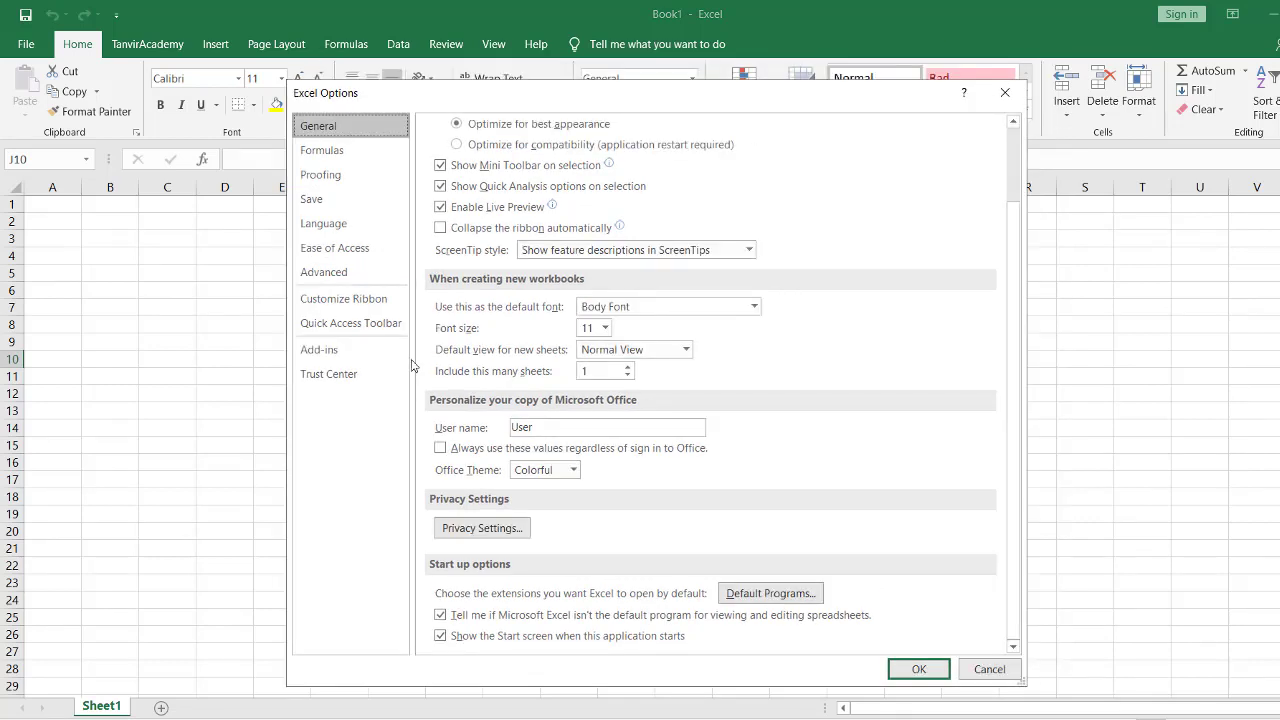
click(380, 300)
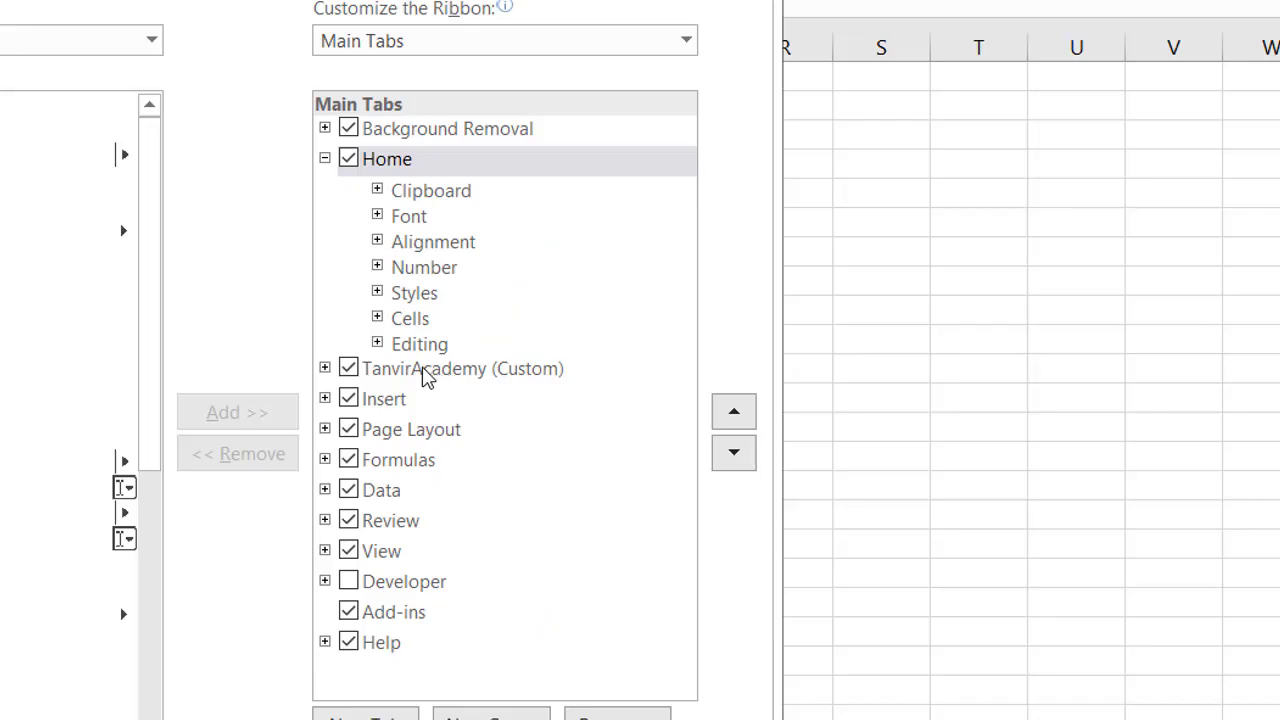
Expand the custom TanvirAcademy tab and add a second custom group below its existing one.
click(816, 377)
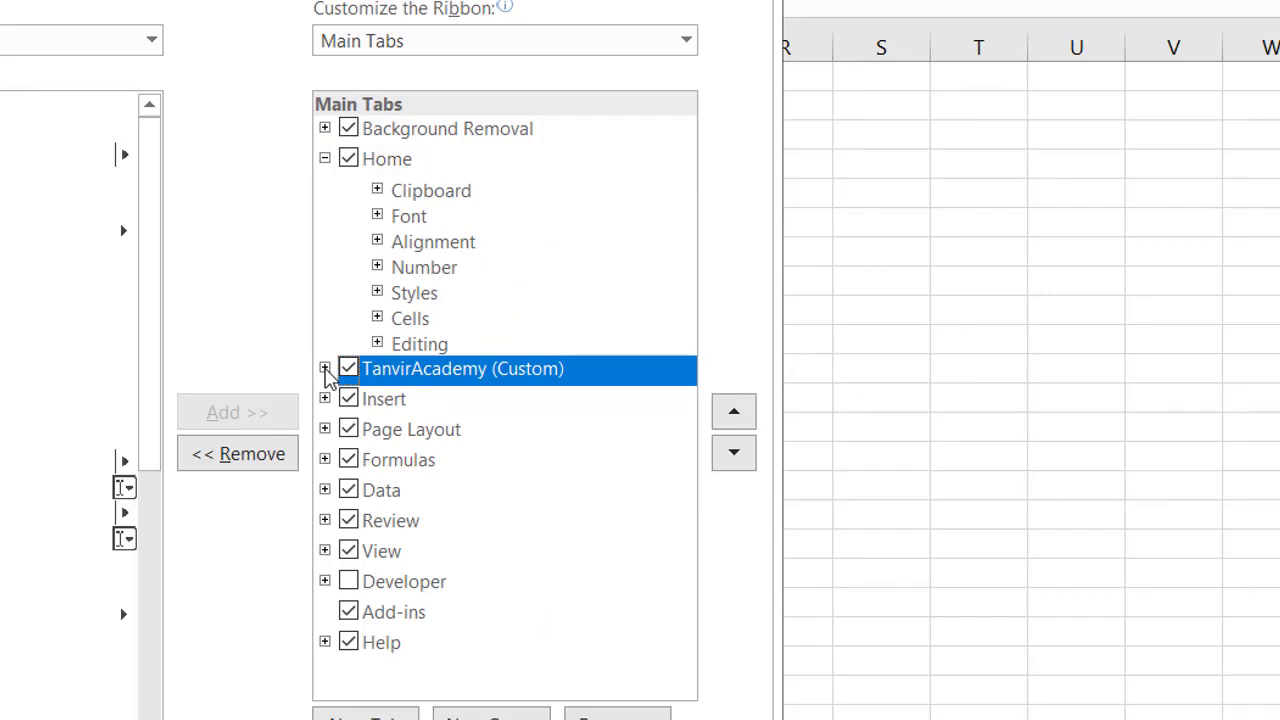
click(325, 369)
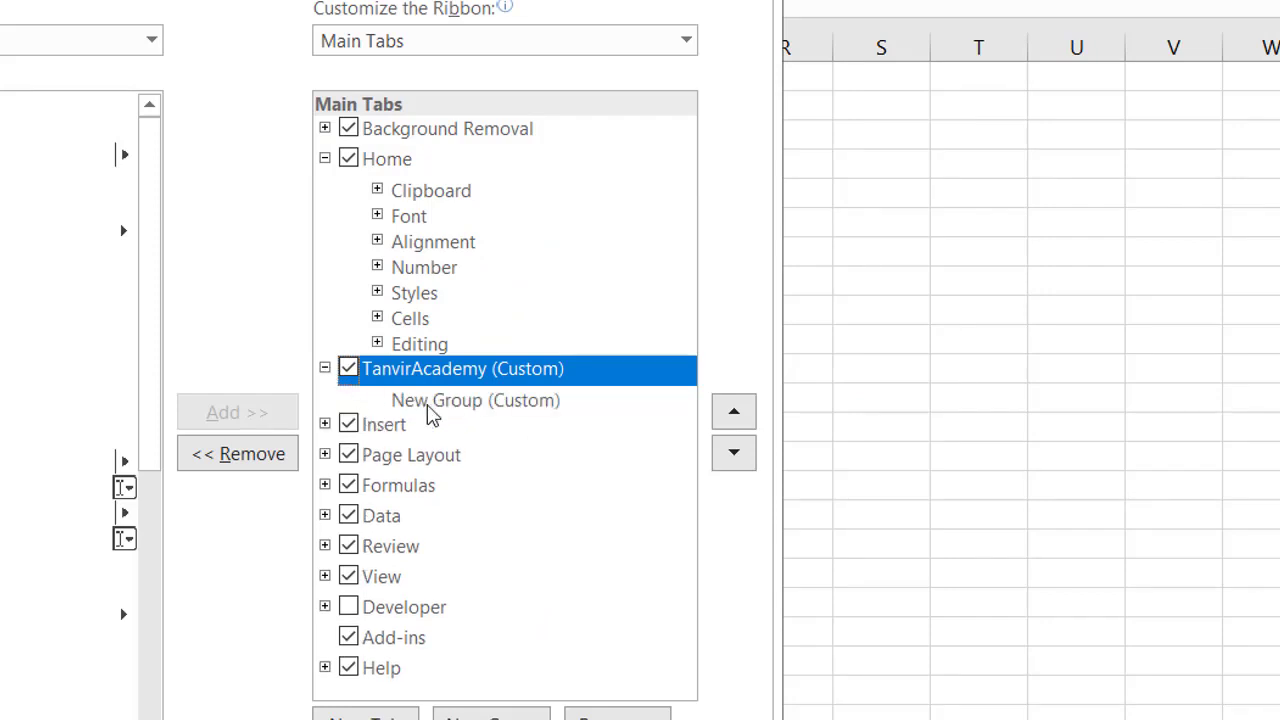
click(478, 405)
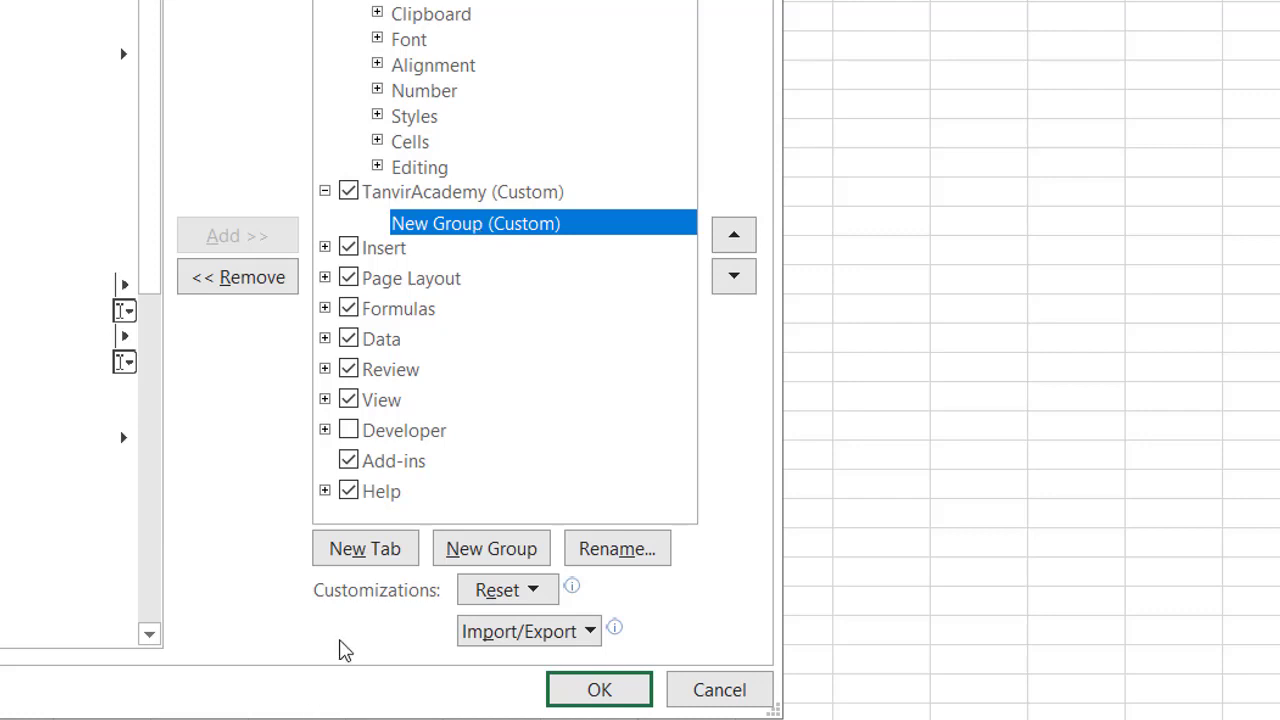
click(497, 560)
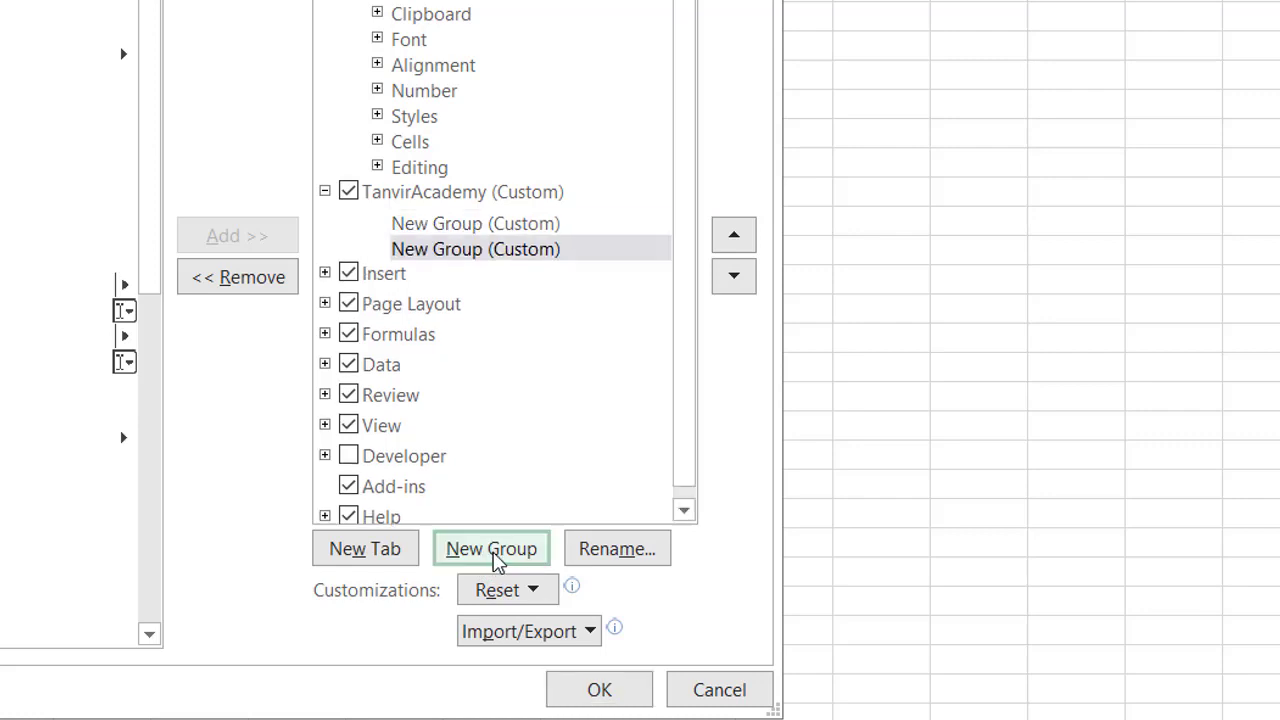
Add the Save command from Popular Commands to the first custom group of the TanvirAcademy tab.
click(507, 230)
click(494, 251)
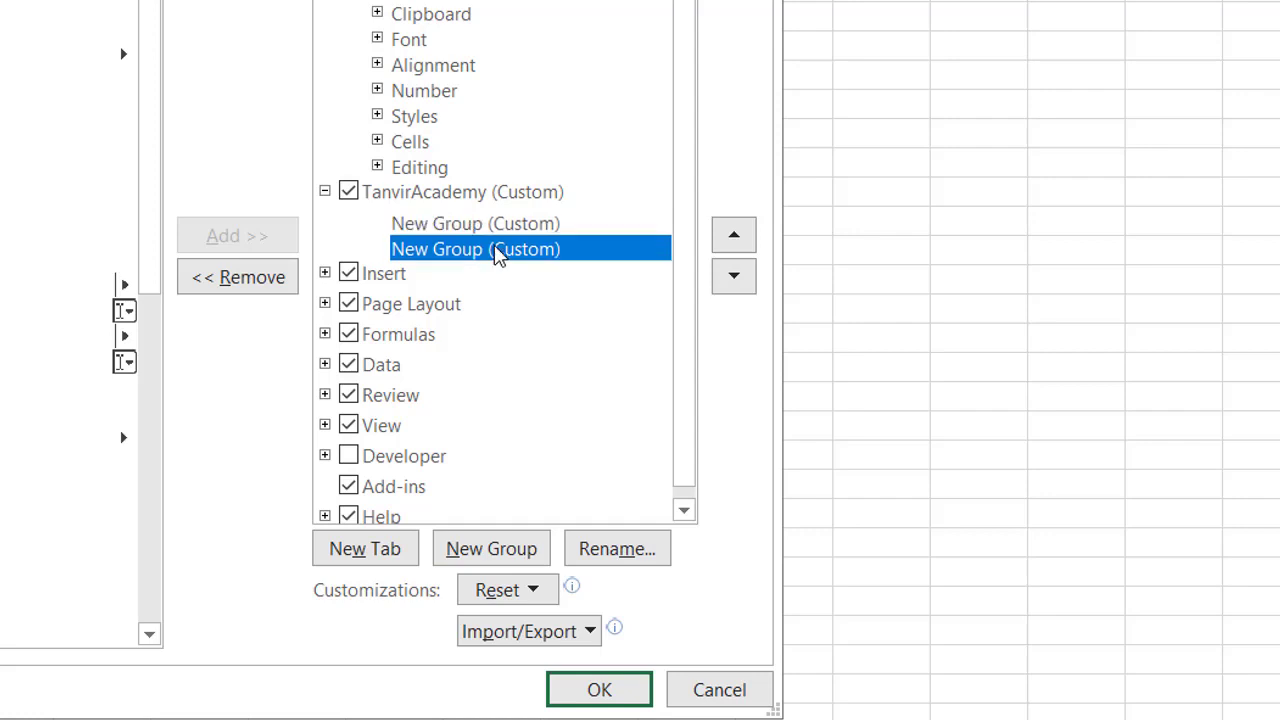
click(494, 221)
click(497, 256)
click(505, 226)
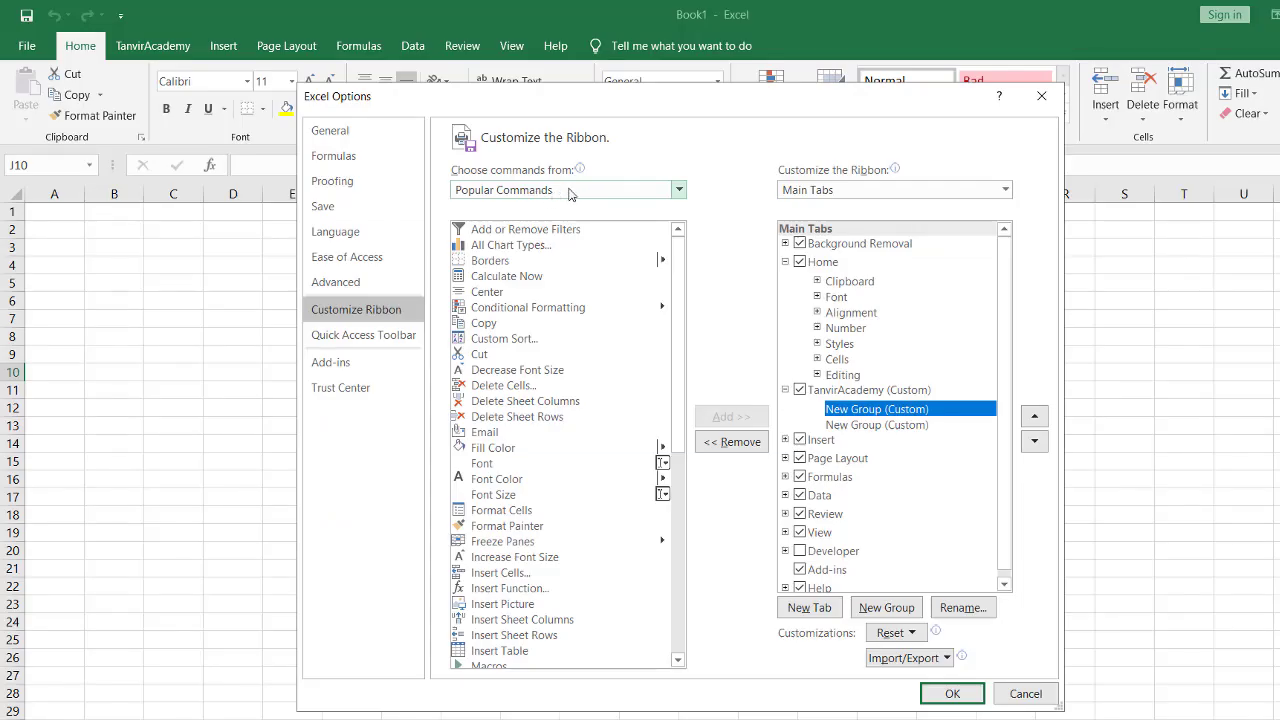
mouse_move(515, 195)
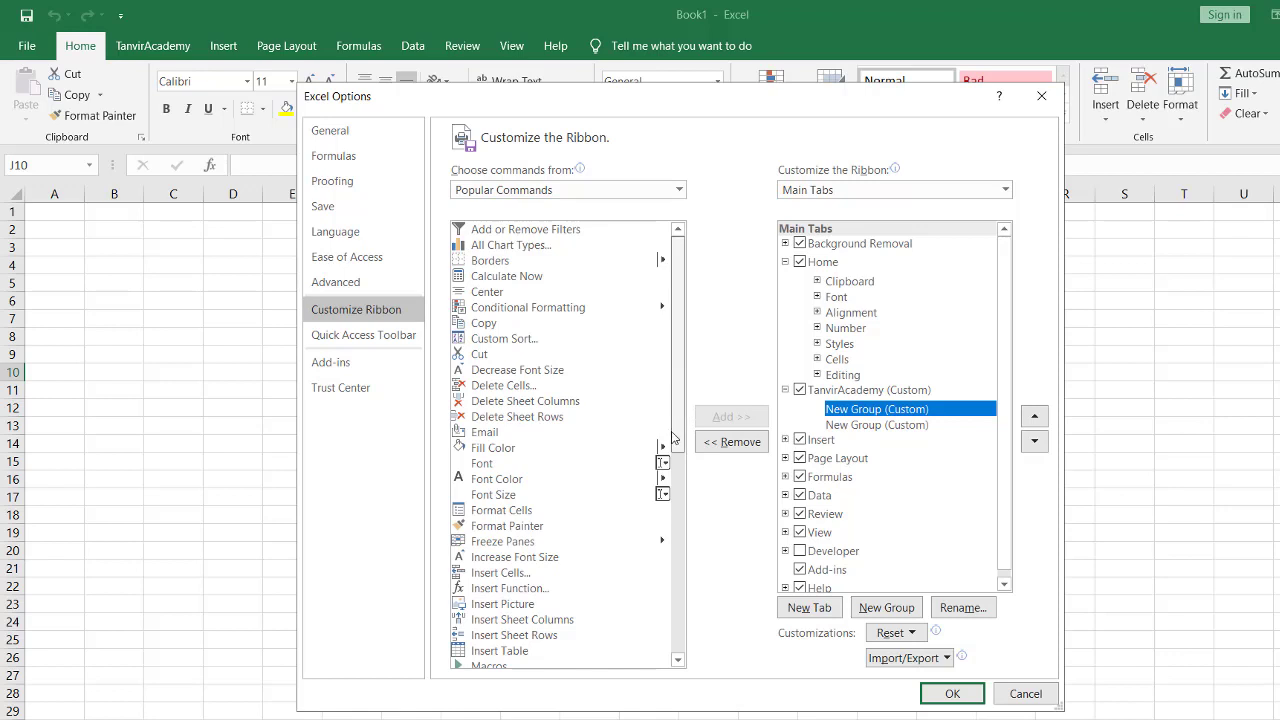
drag(672, 437, 674, 620)
mouse_move(673, 614)
mouse_down()
mouse_move(661, 309)
mouse_move(690, 617)
mouse_up()
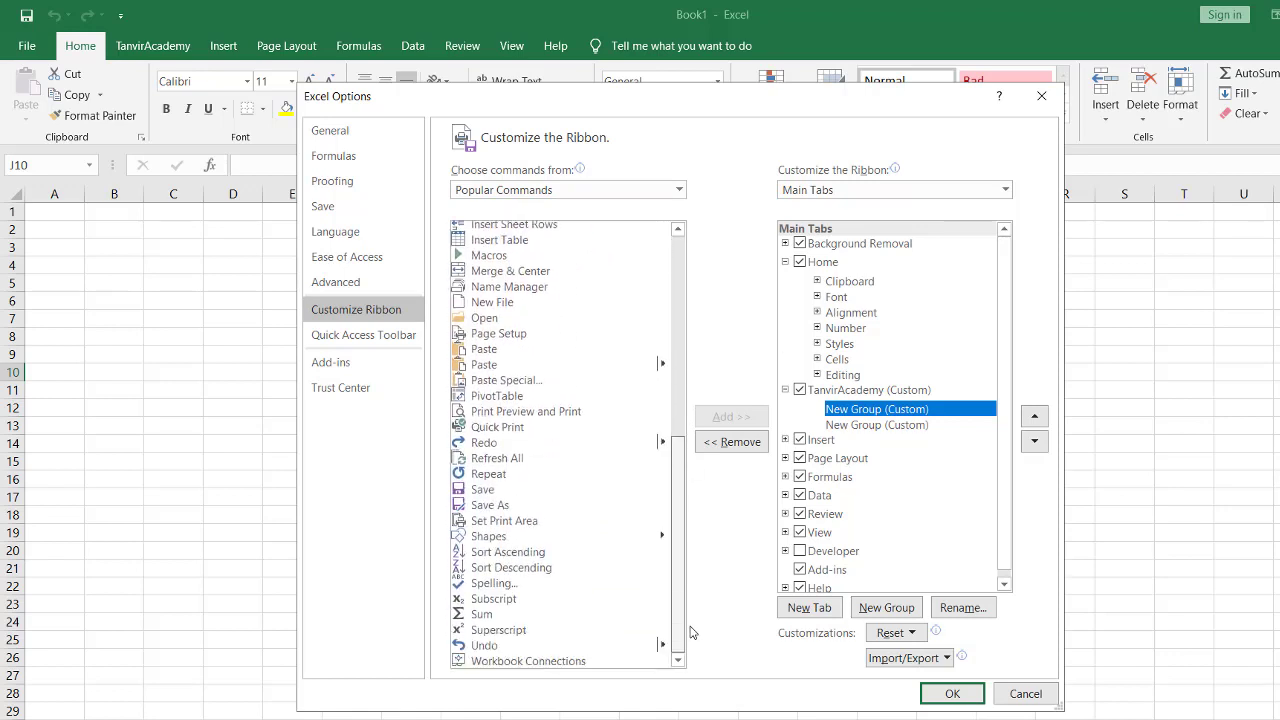
click(481, 490)
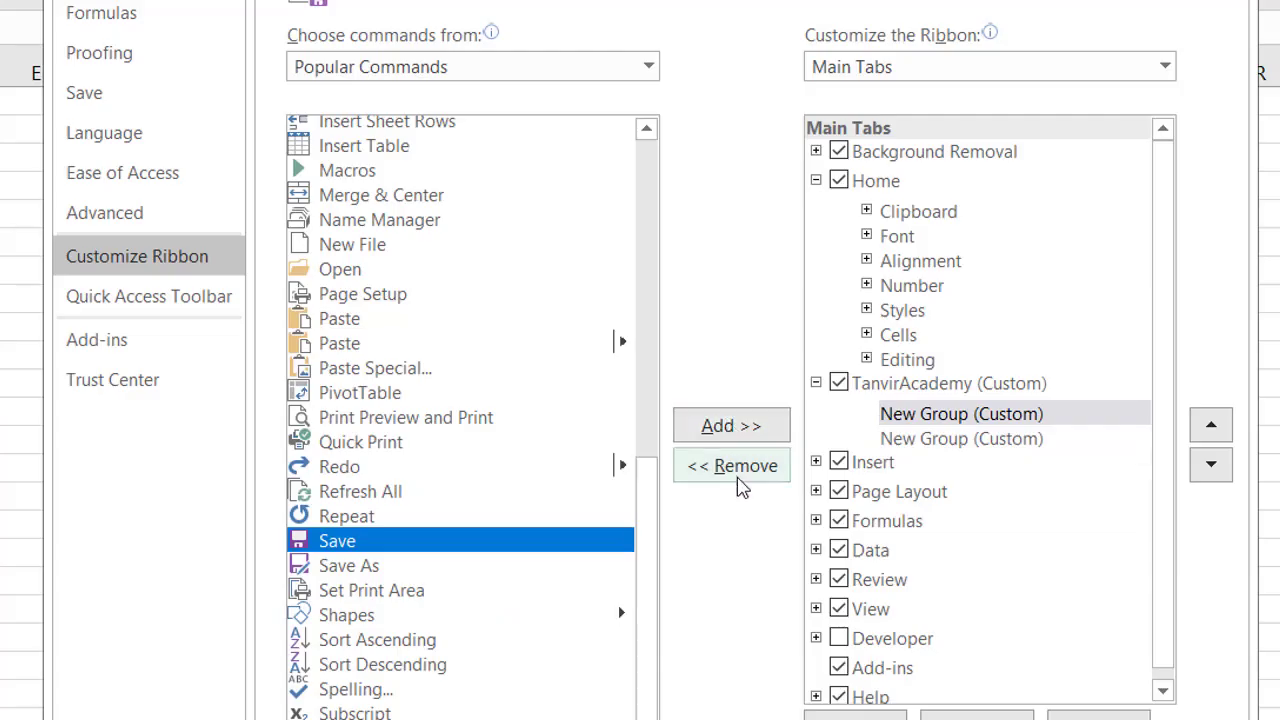
click(740, 430)
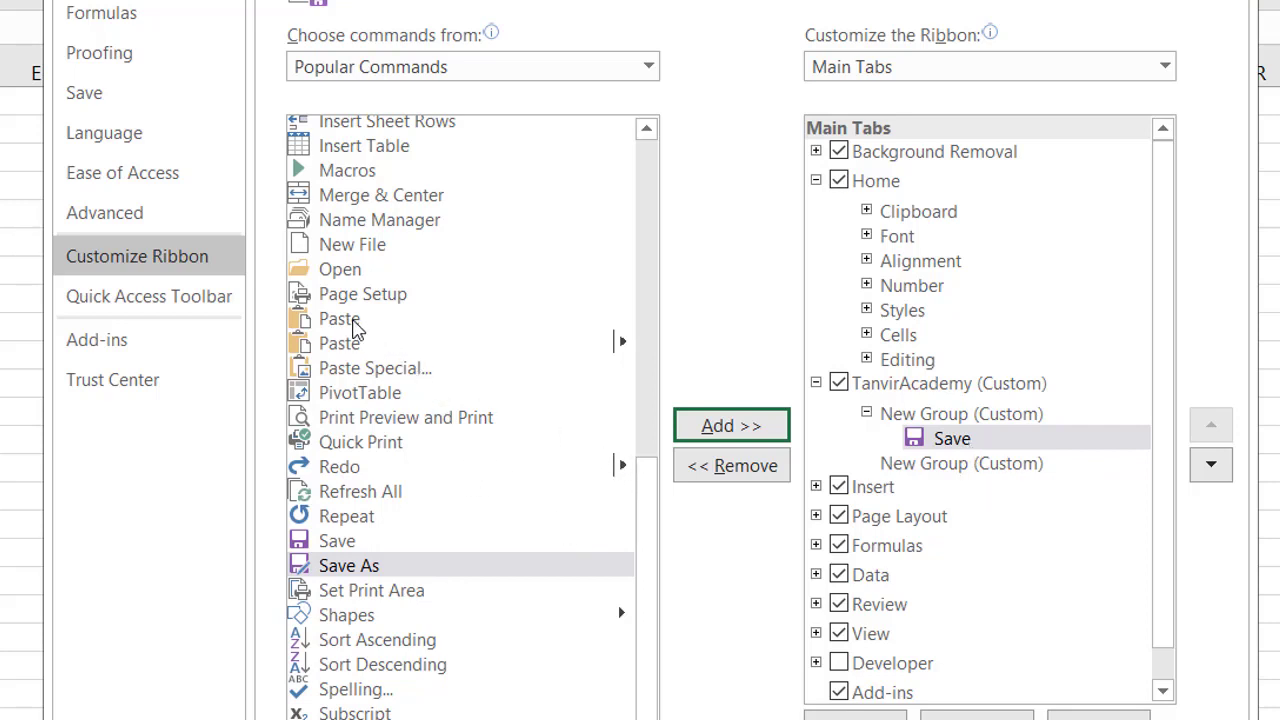
Add the Paste command from Popular Commands to the first custom group of the TanvirAcademy tab.
click(343, 320)
click(737, 437)
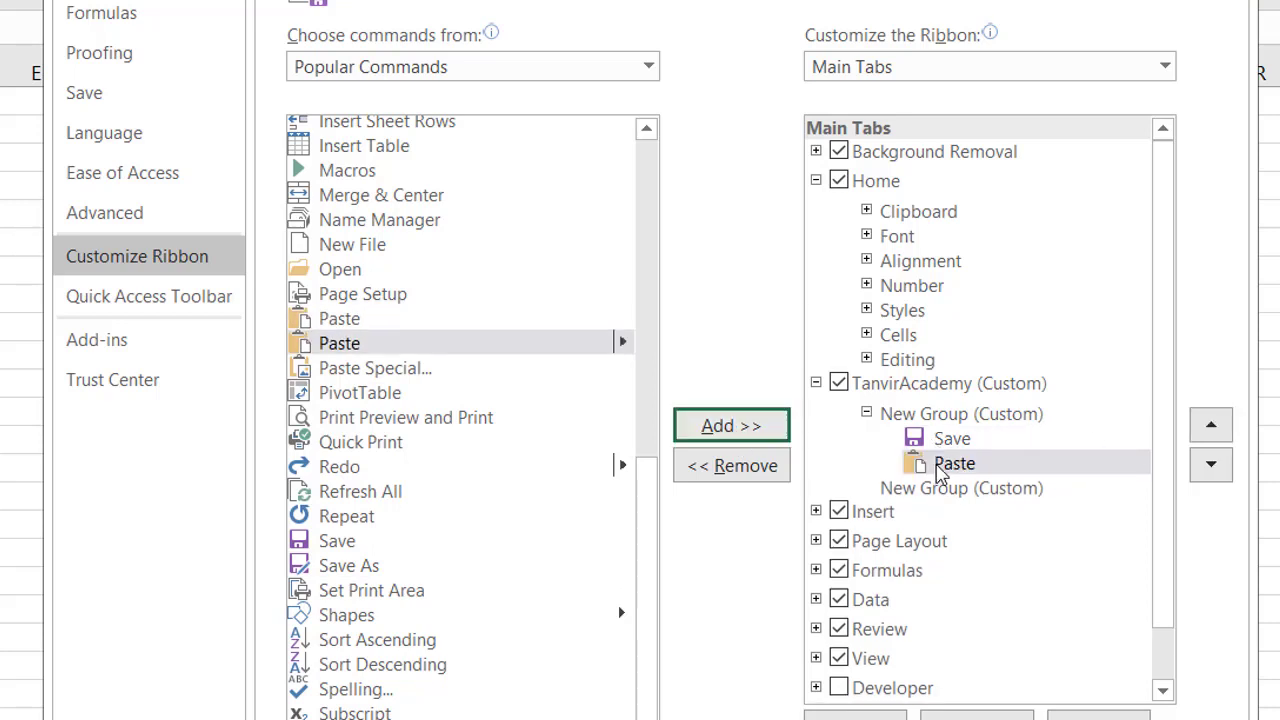
scroll(375, 250, up, 3)
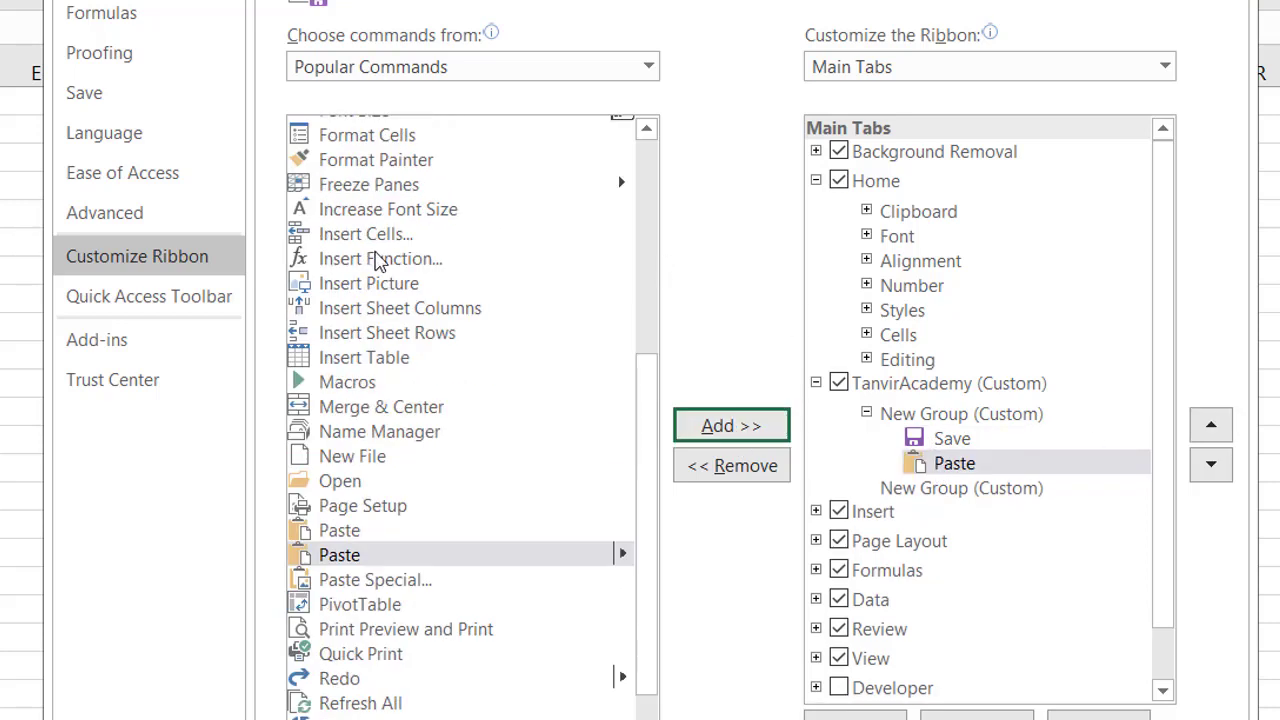
scroll(380, 262, down, 3)
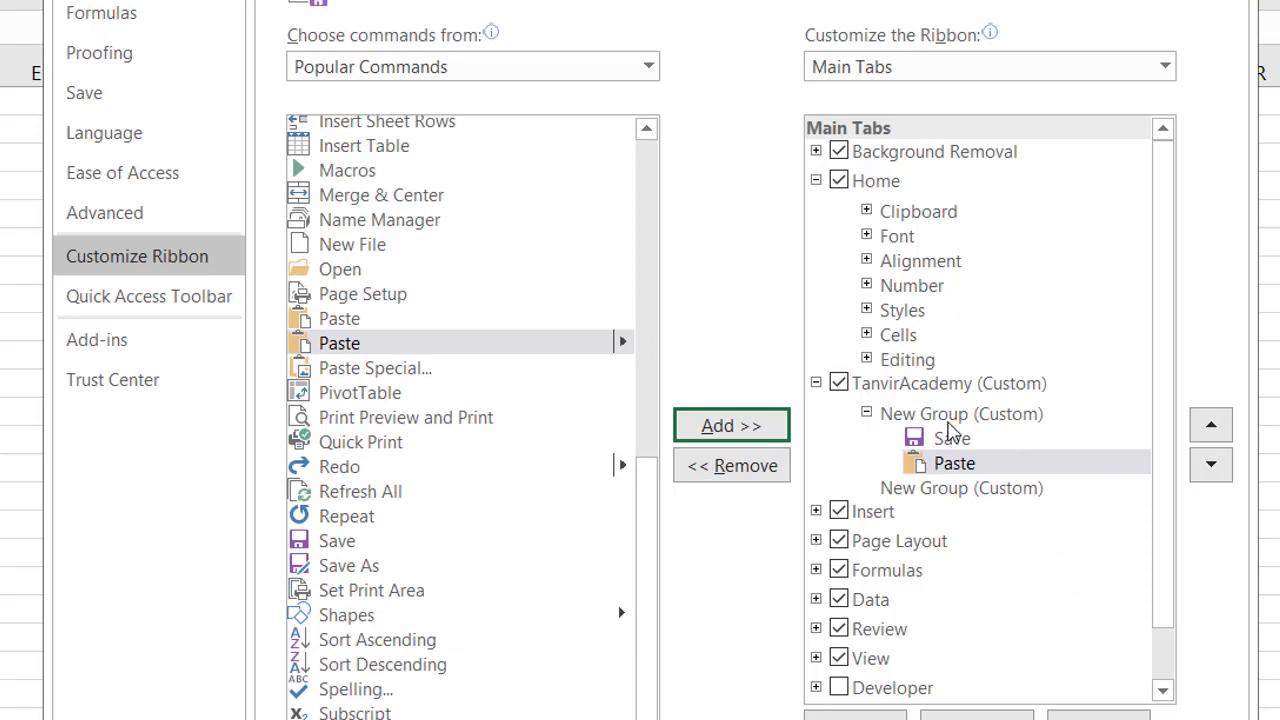
Open the rename settings of the first custom group, keep the name New Group, and apply the ribbon customization.
click(953, 421)
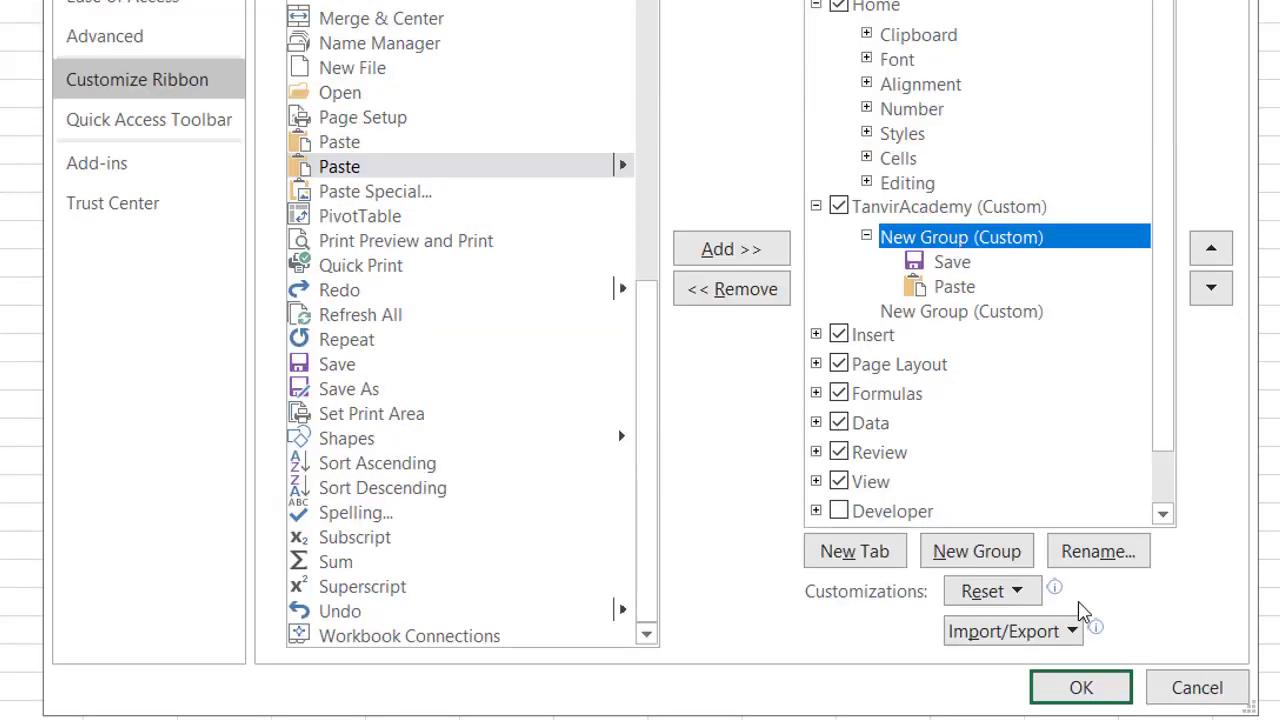
click(1093, 560)
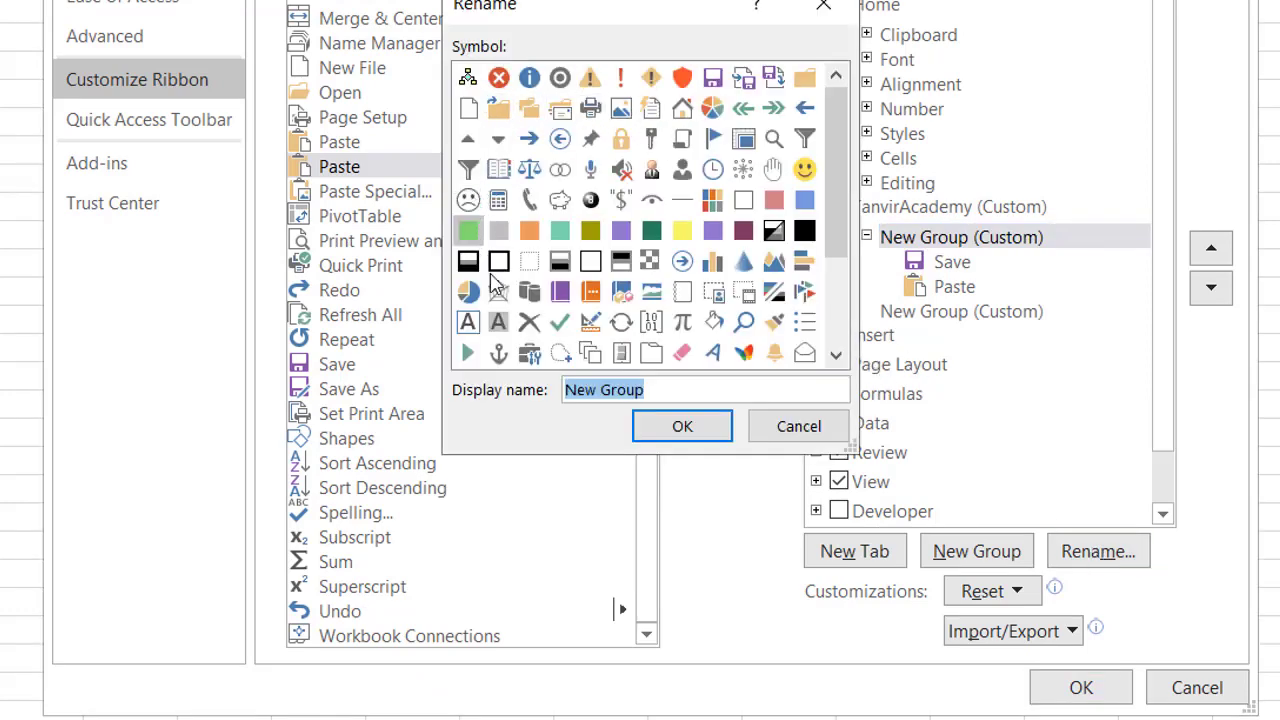
click(682, 426)
click(1081, 687)
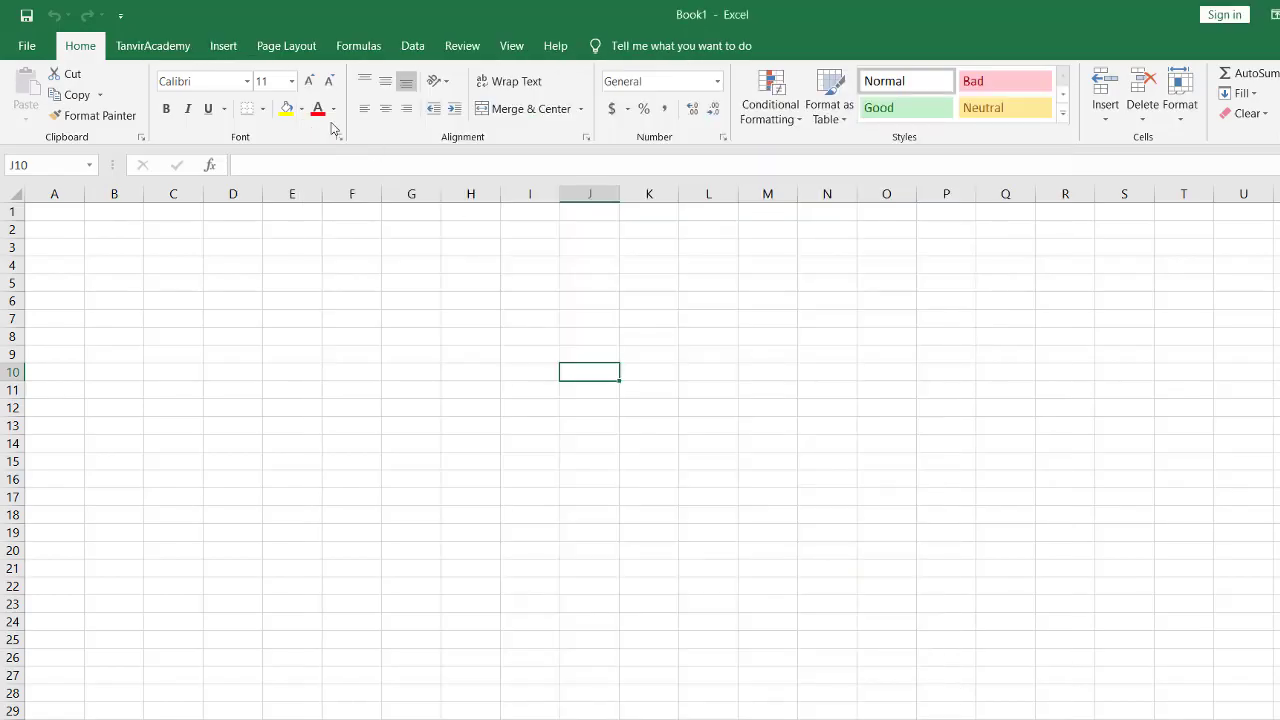
Show the TanvirAcademy ribbon tab and enter a sample first name in cell C3.
click(172, 55)
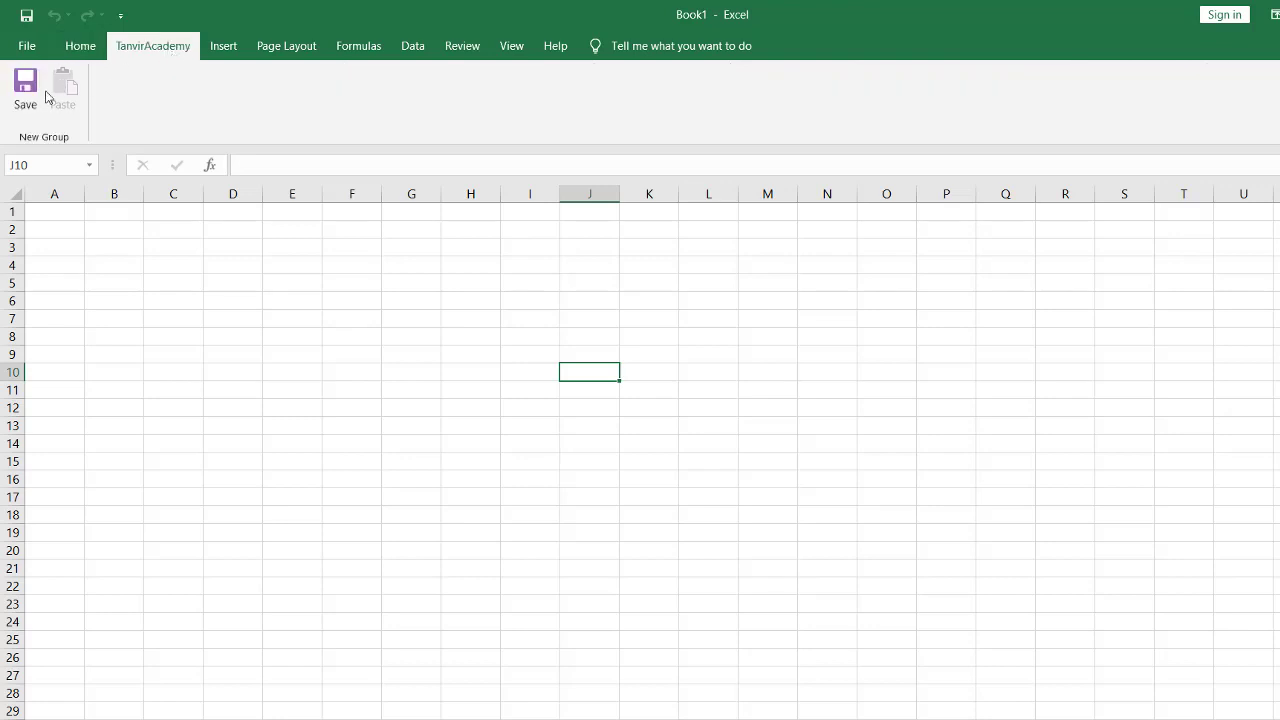
click(157, 253)
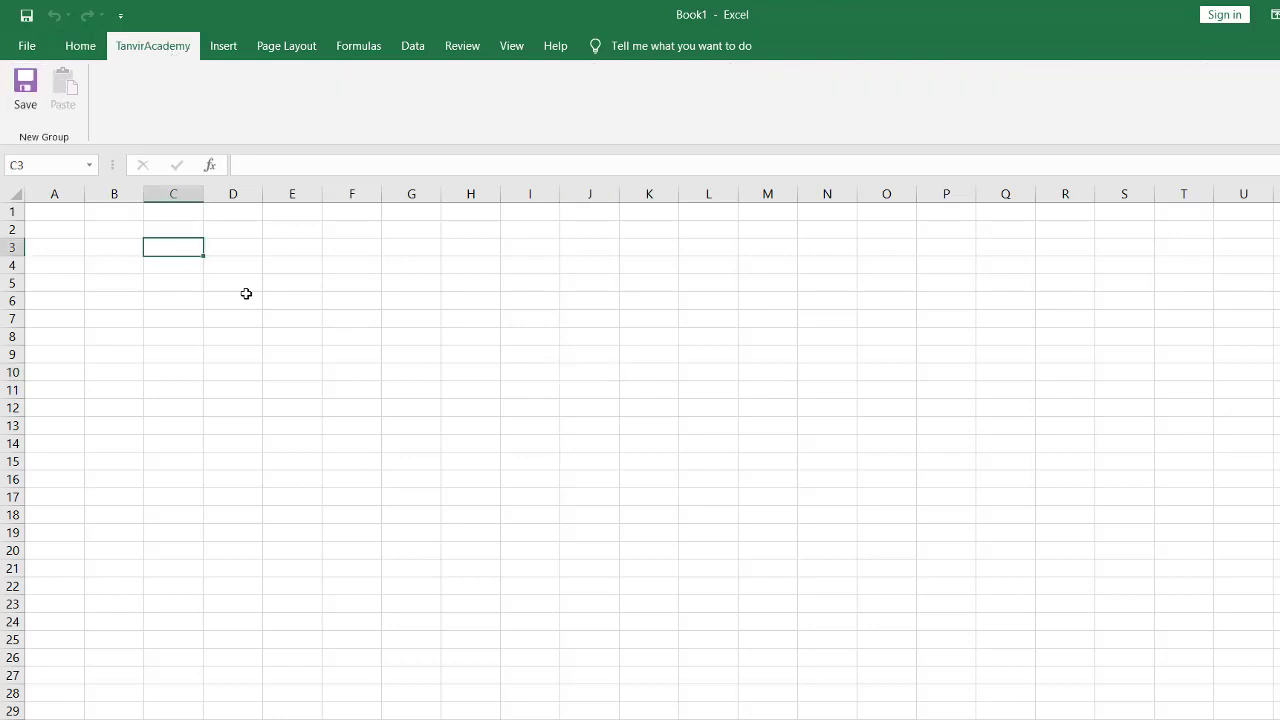
text(Tanvir)
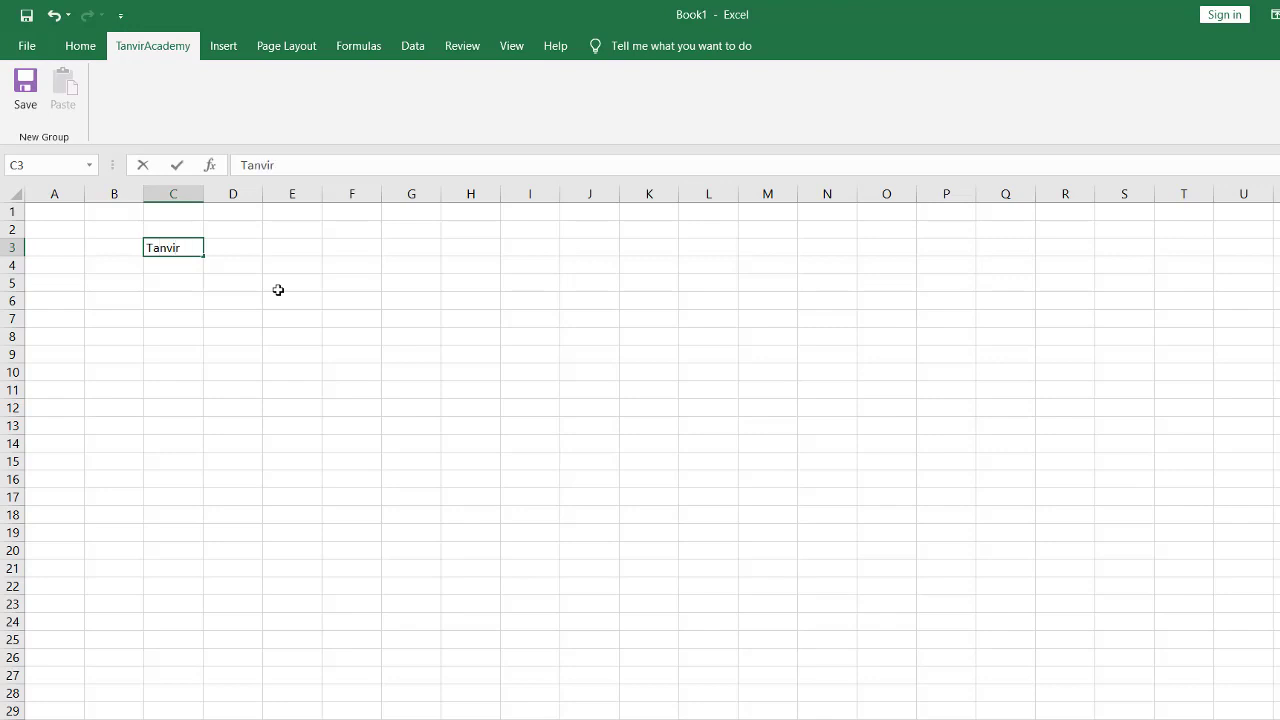
Cut the text from cell C3 and paste it into cell D7 with the TanvirAcademy tab's Paste command.
drag(261, 281, 266, 281)
click(189, 251)
double_click(174, 249)
double_click(174, 249)
right_click(182, 258)
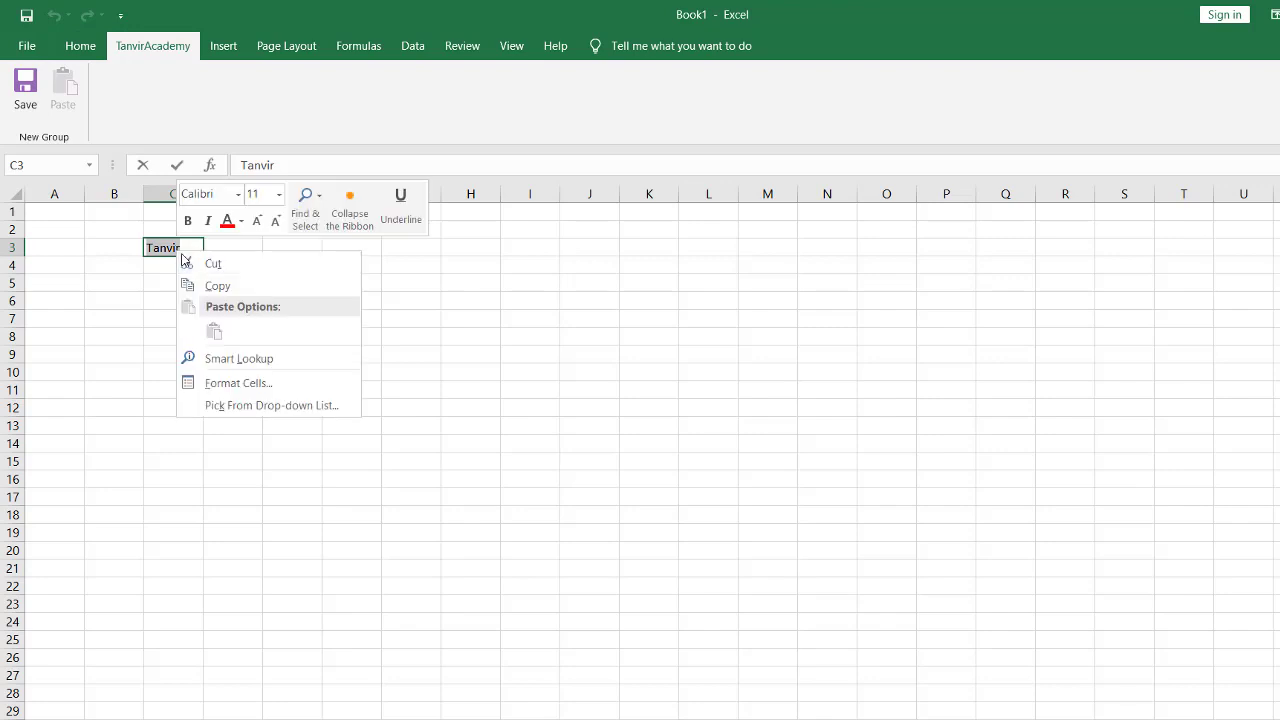
click(208, 264)
click(240, 320)
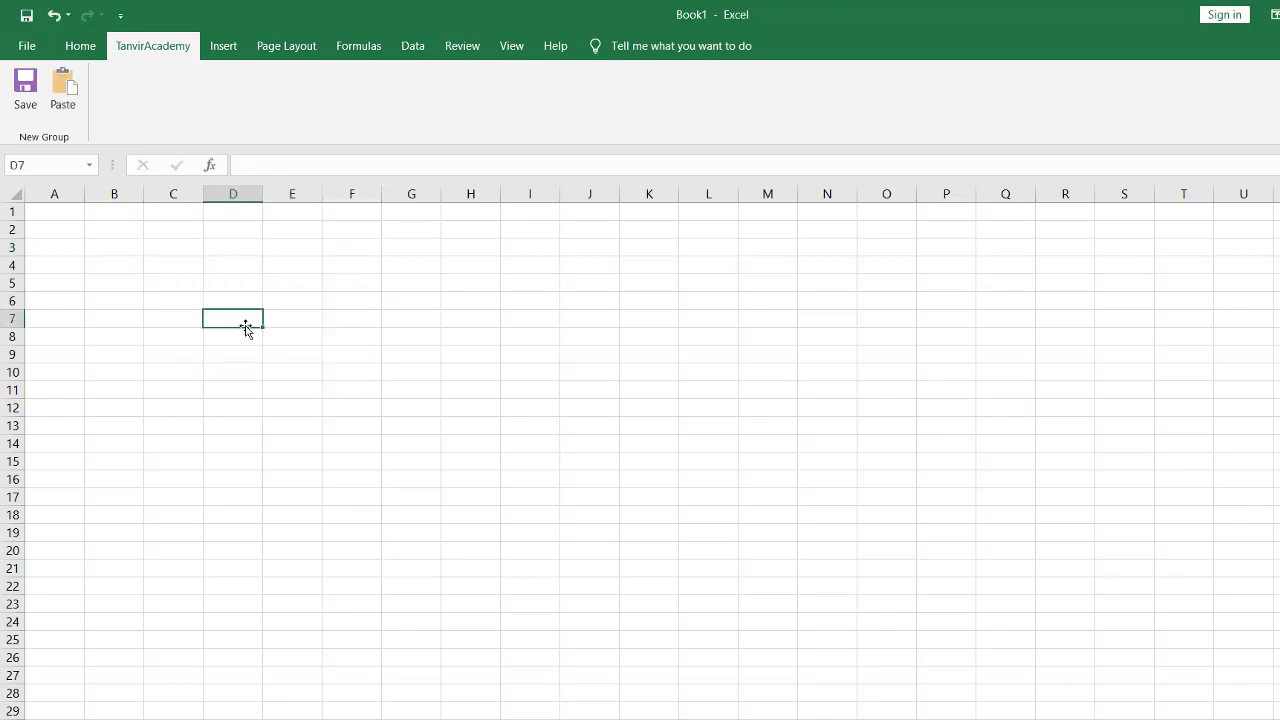
click(64, 90)
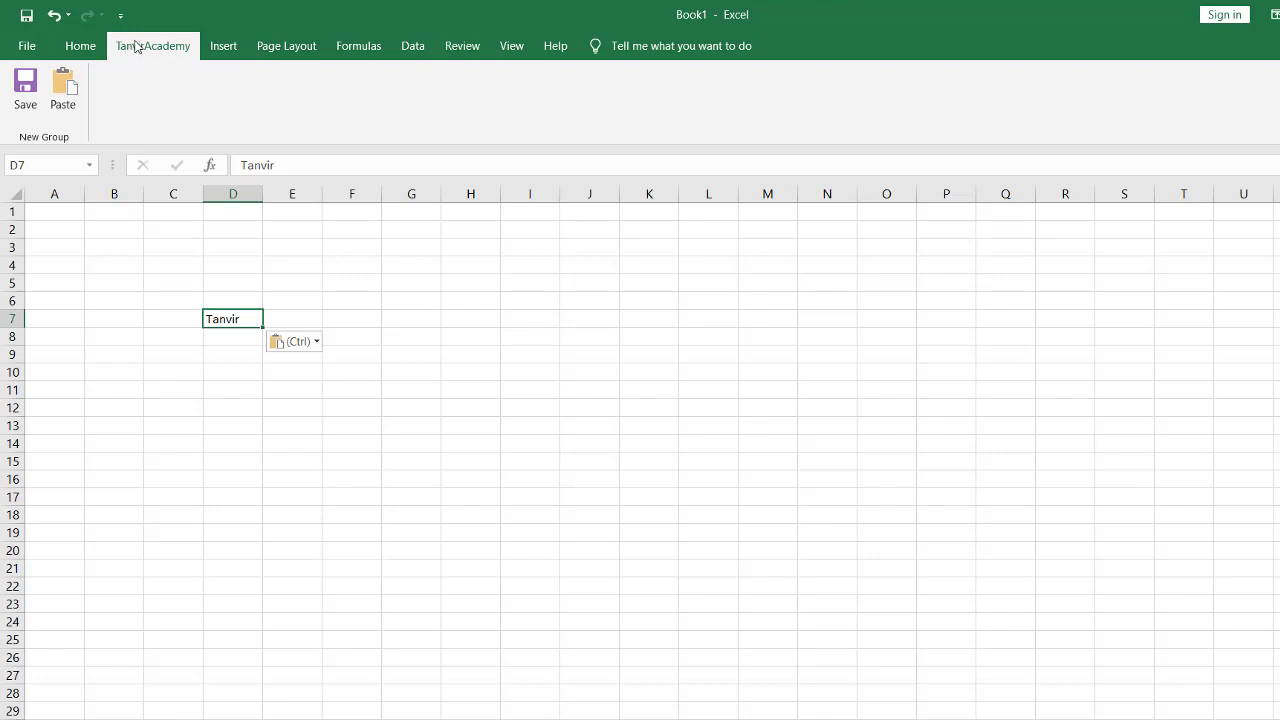
Hide the custom TanvirAcademy tab through the ribbon customization options and apply the change.
click(27, 46)
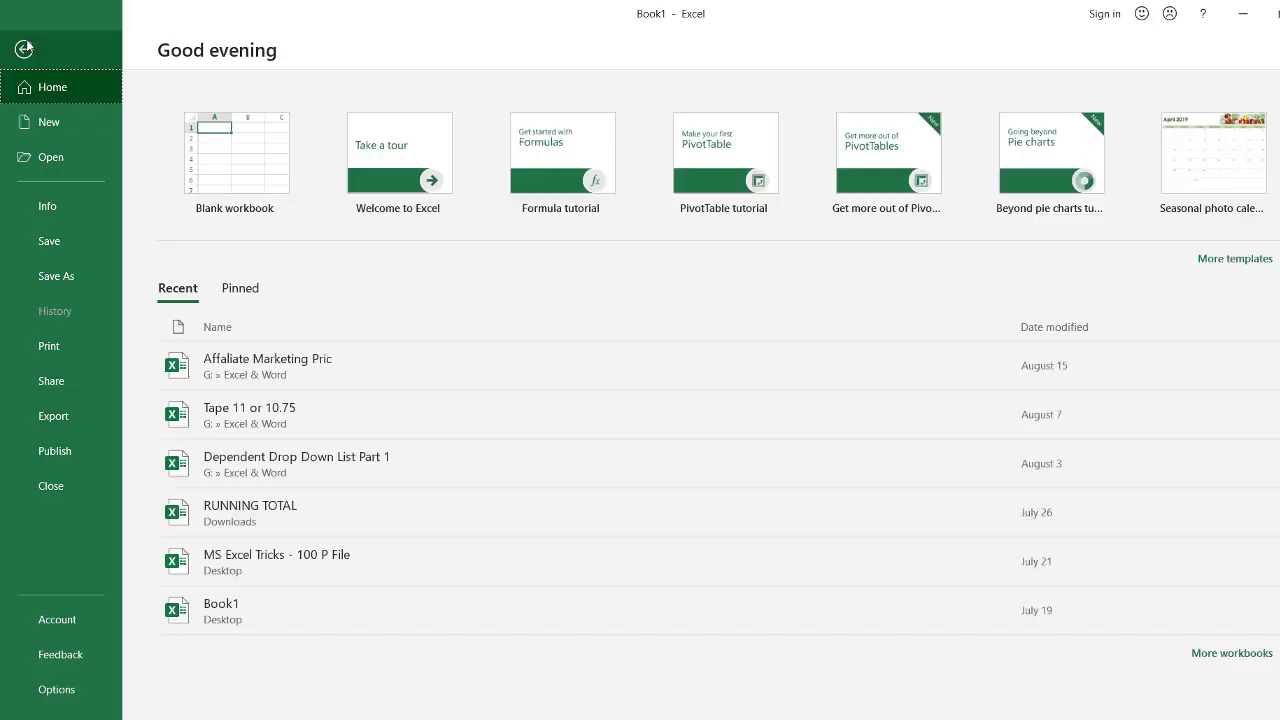
click(60, 689)
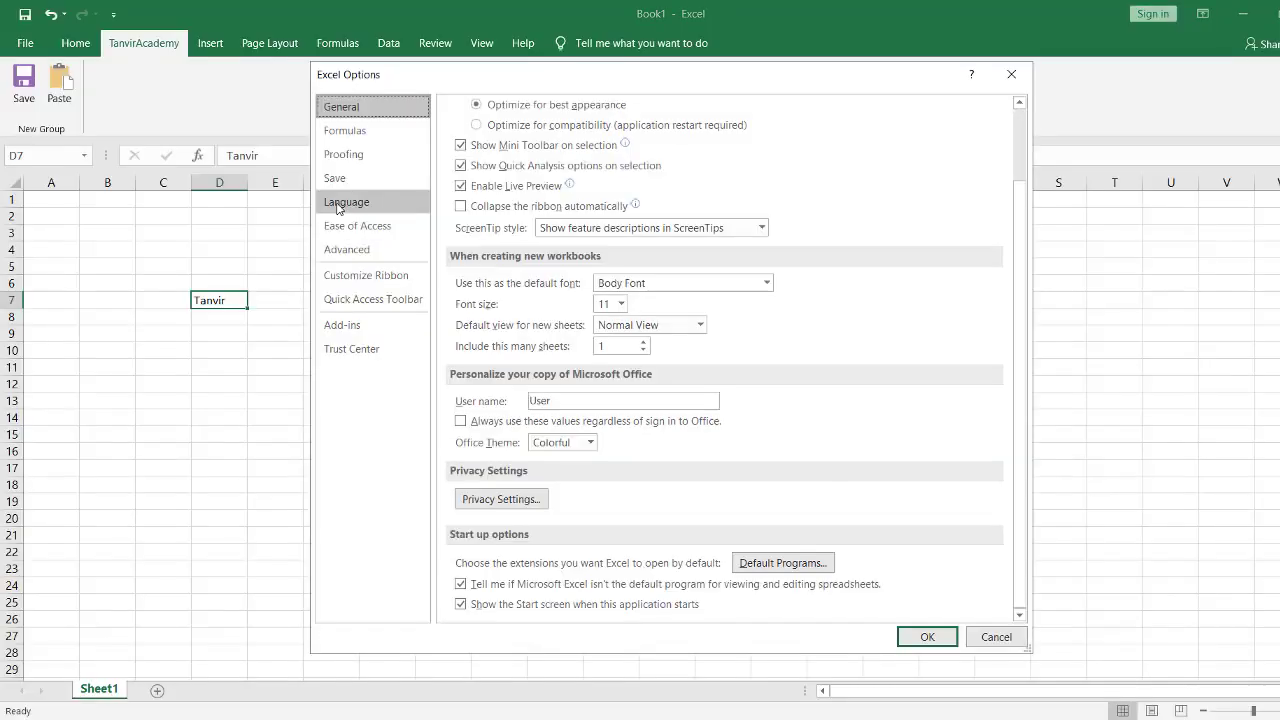
click(361, 281)
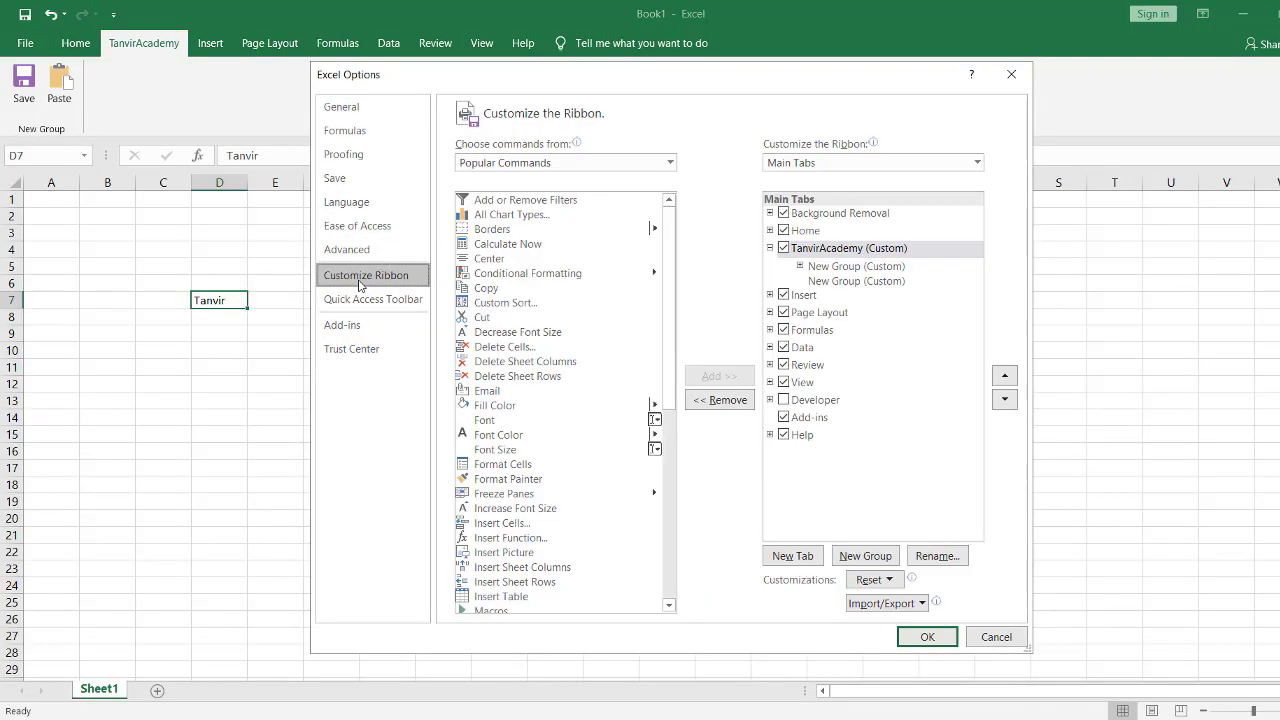
click(784, 249)
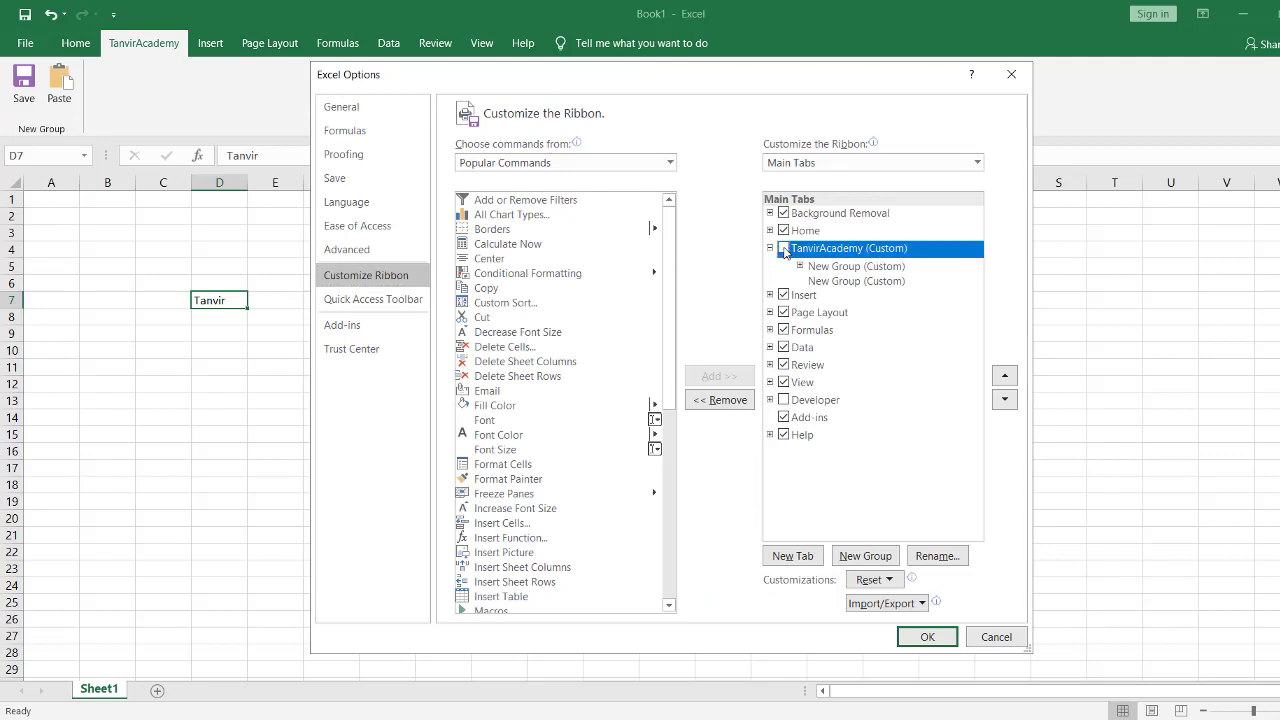
click(926, 638)
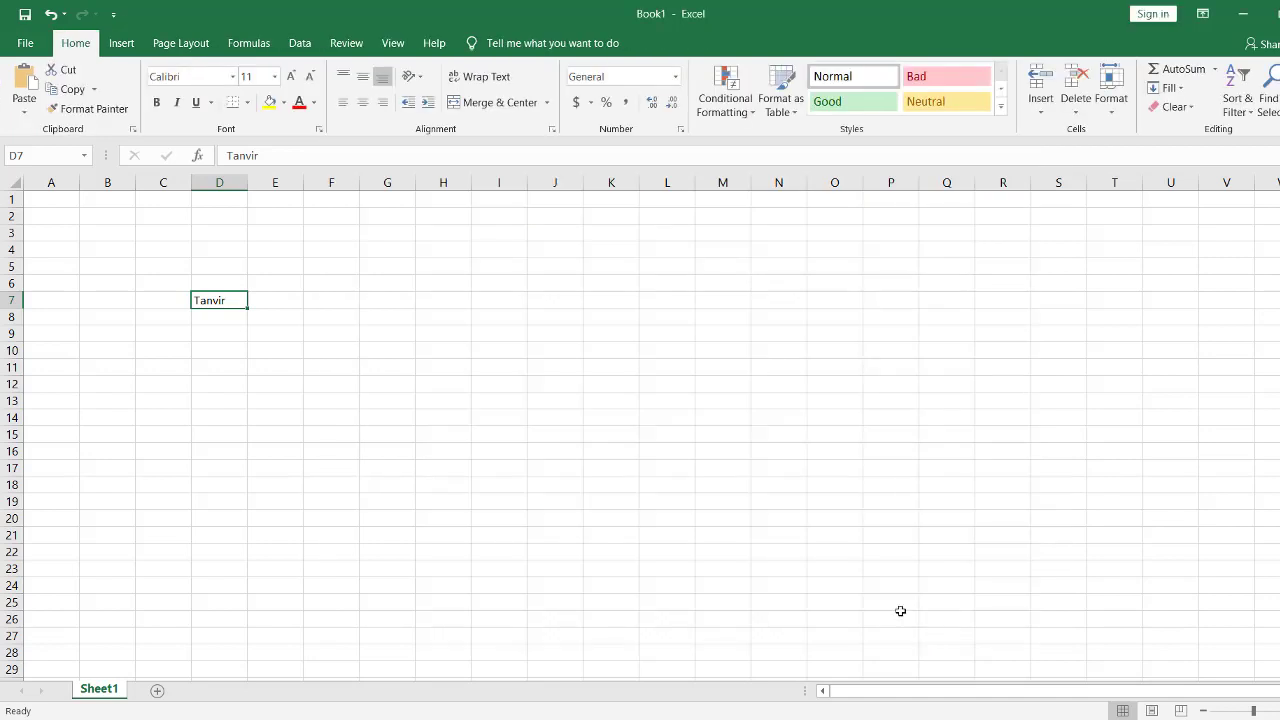
click(432, 347)
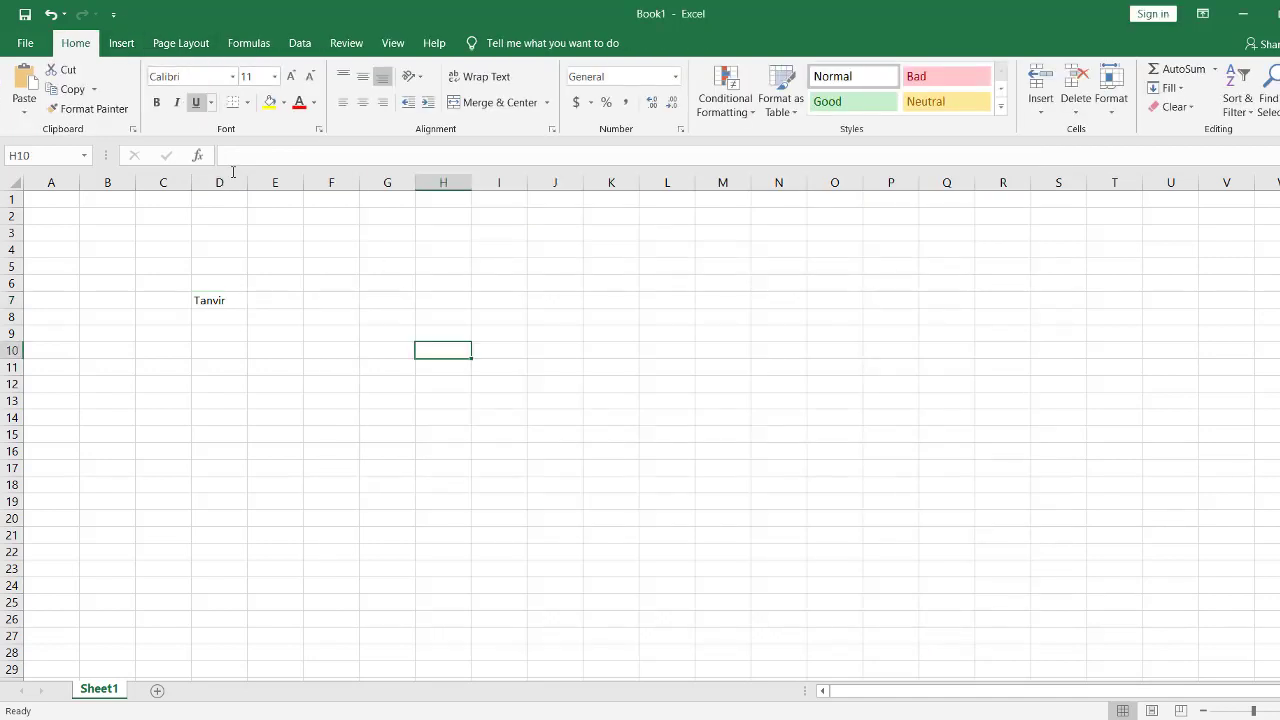
click(318, 417)
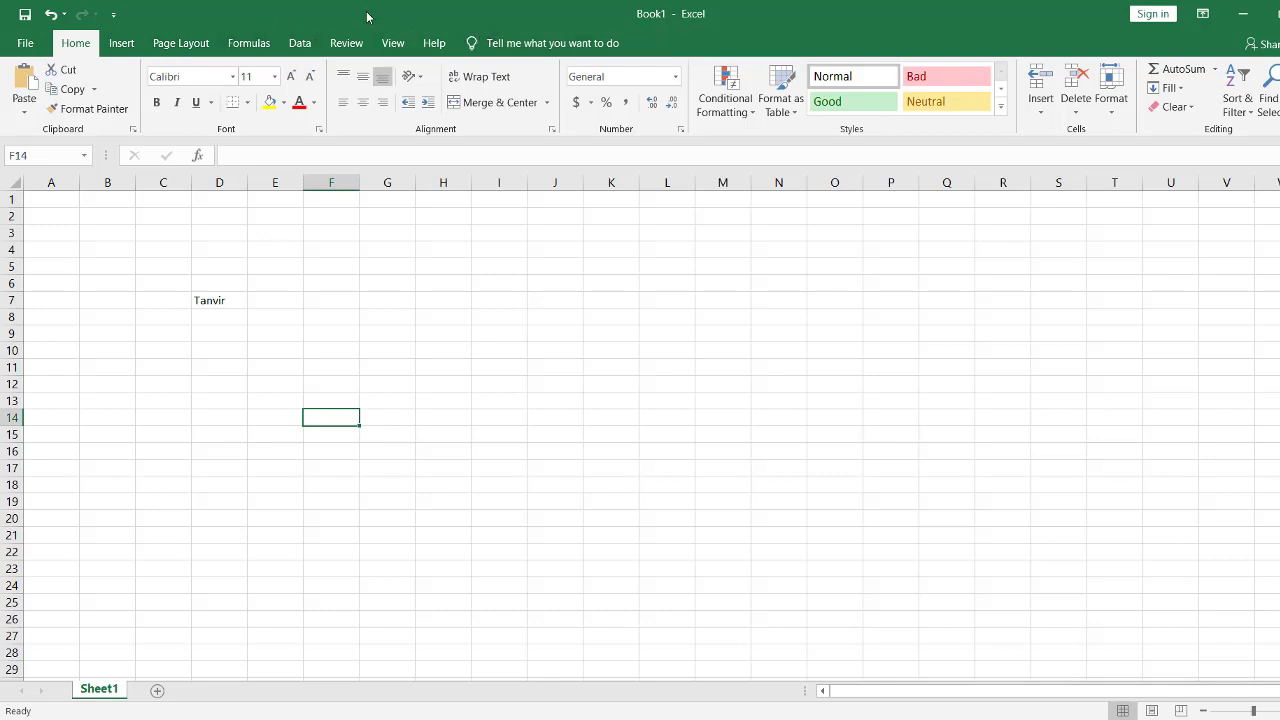
Re-enable the custom TanvirAcademy tab in the ribbon customization options, remove it from the main tabs, and apply.
click(25, 43)
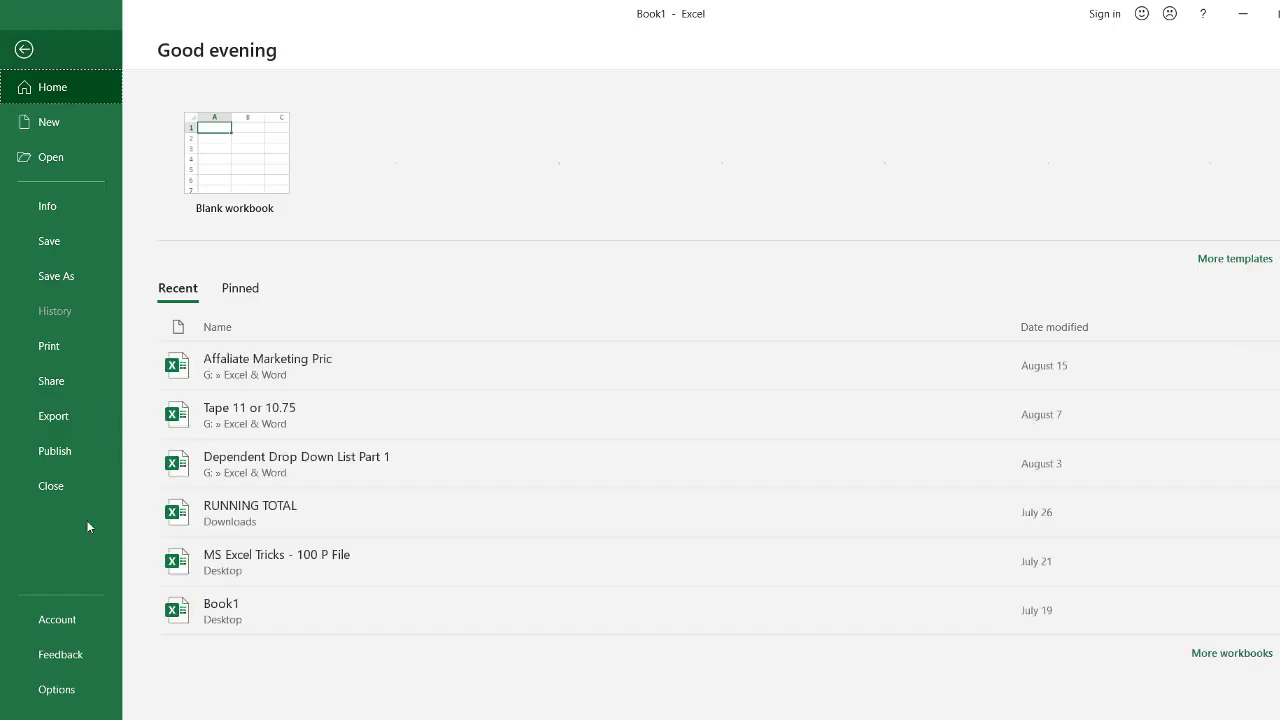
click(57, 690)
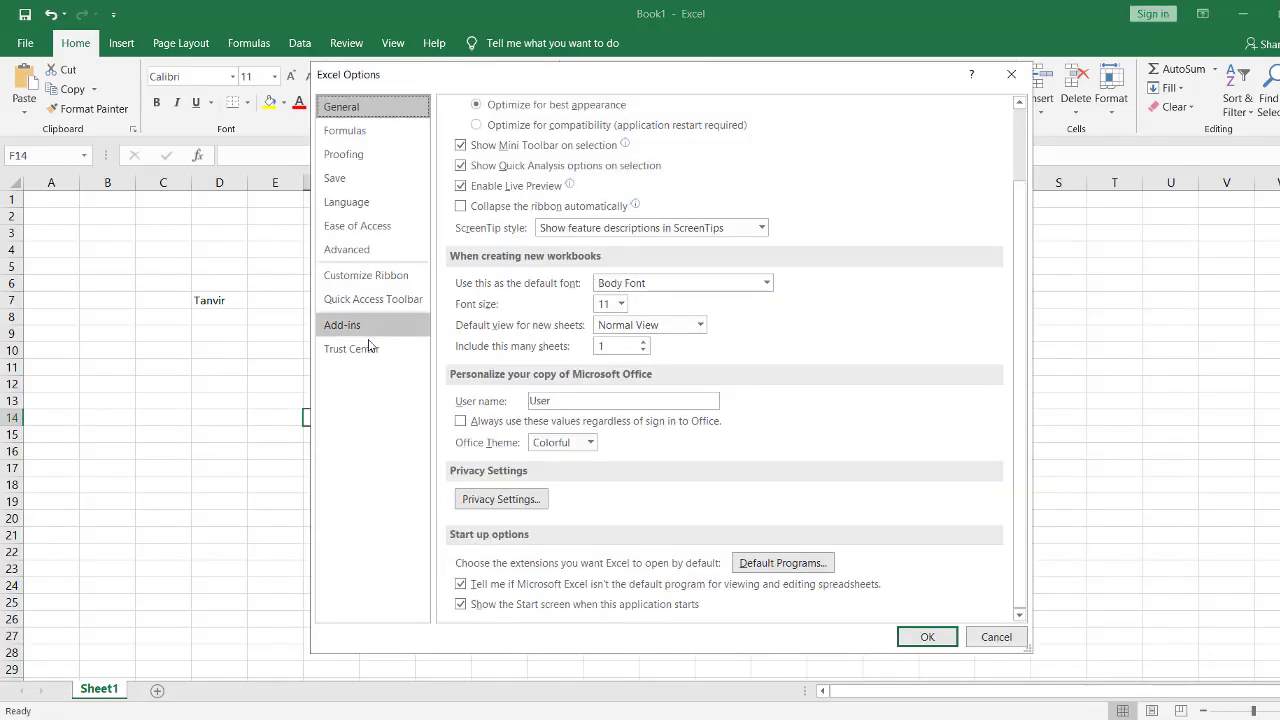
click(368, 277)
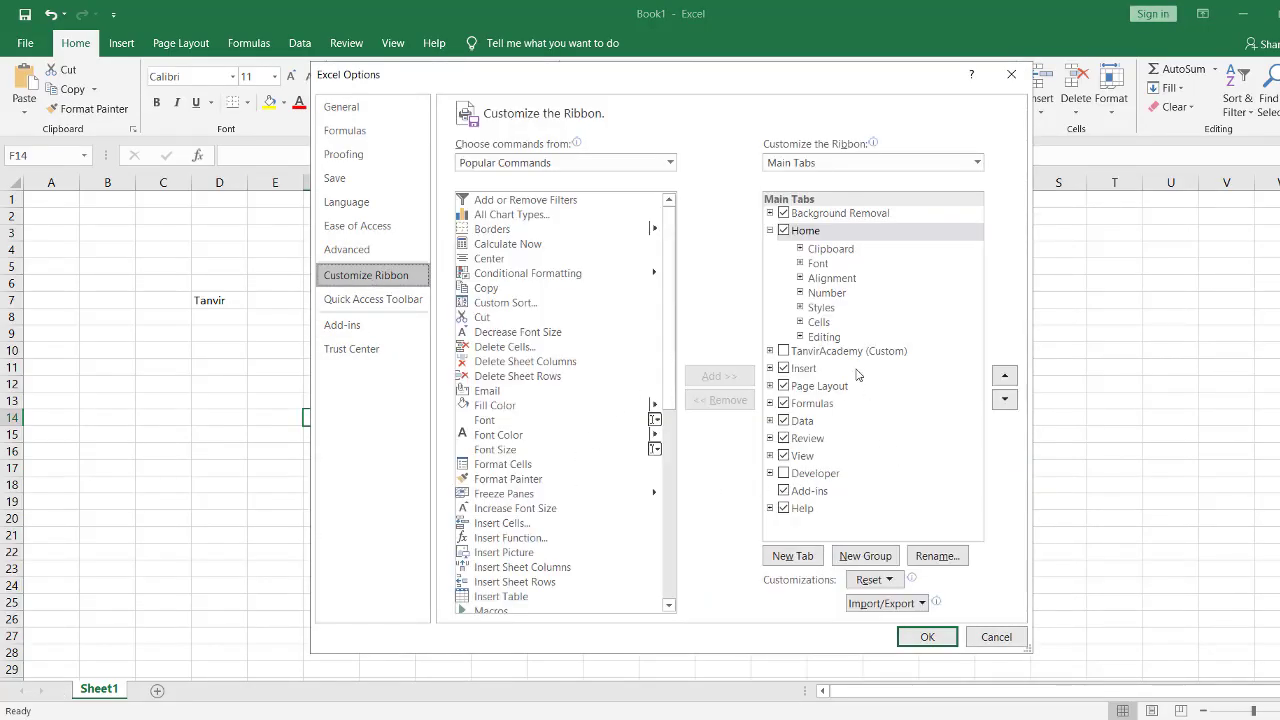
click(784, 351)
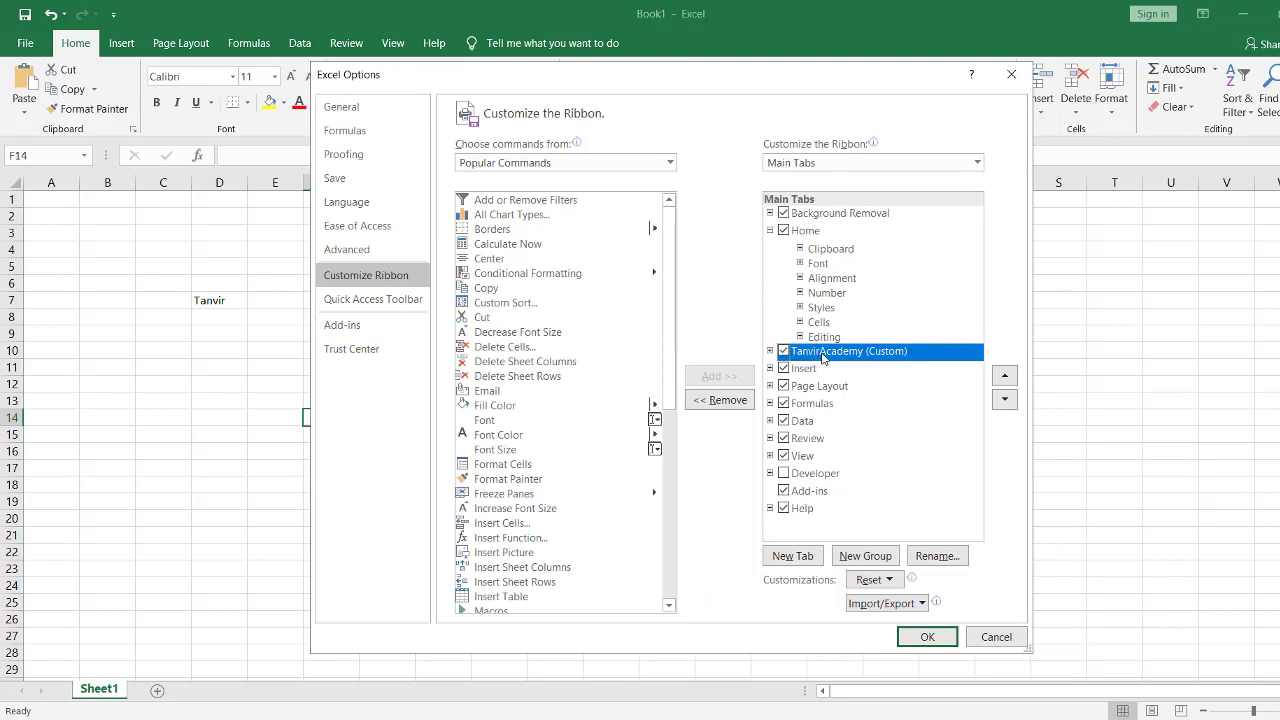
click(729, 402)
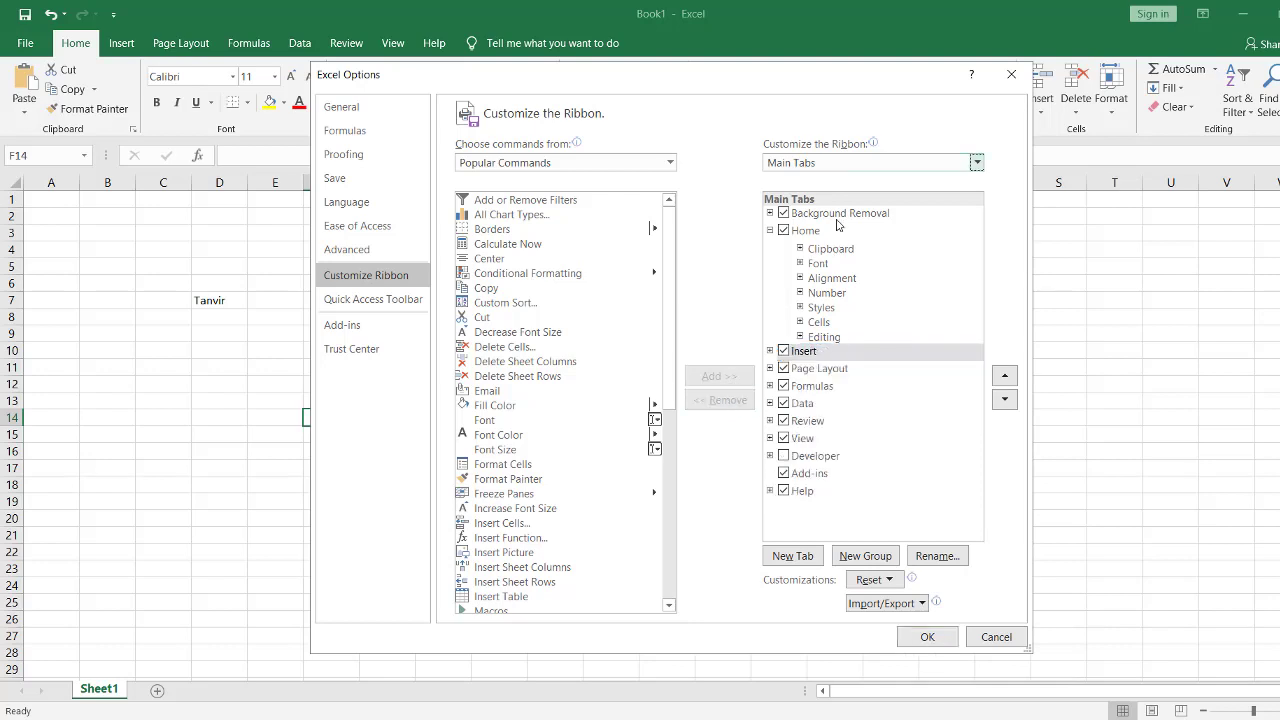
click(926, 637)
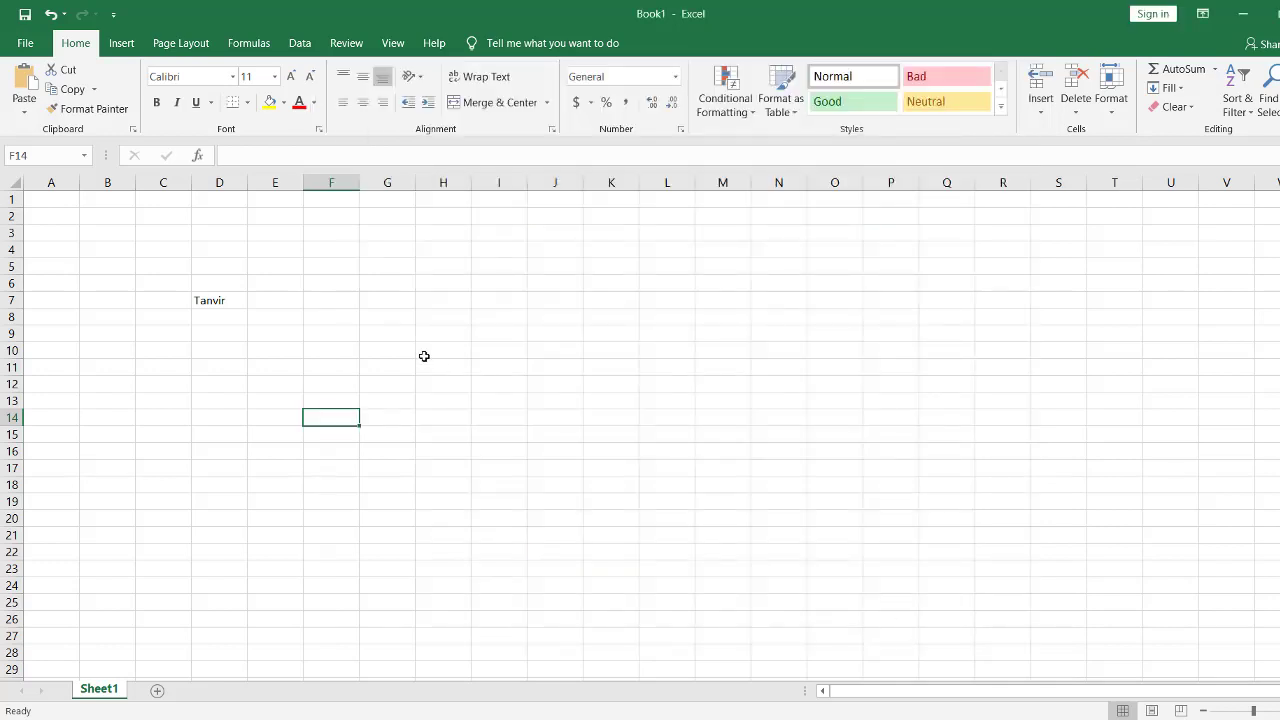
Examine the Home, Insert, Page Layout, Formulas, Data, Review and View ribbon tabs to check the ribbon without the custom tab.
click(424, 356)
click(118, 46)
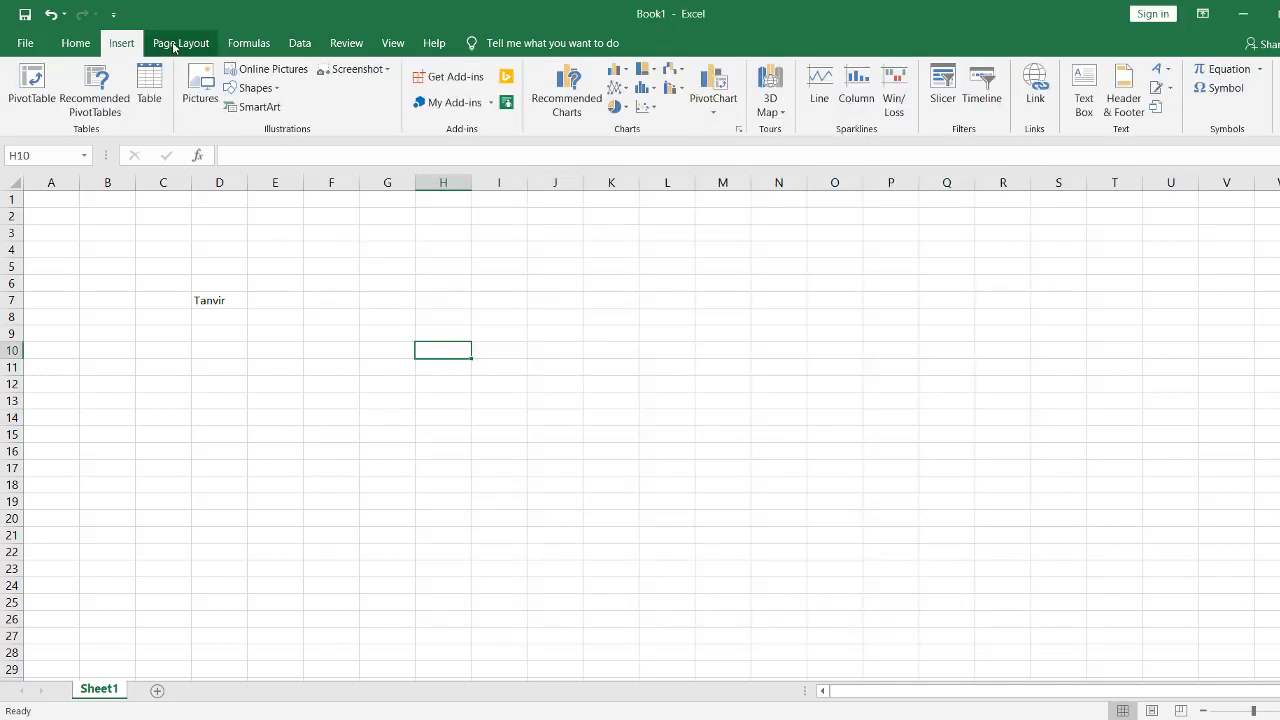
click(248, 45)
click(346, 43)
click(392, 43)
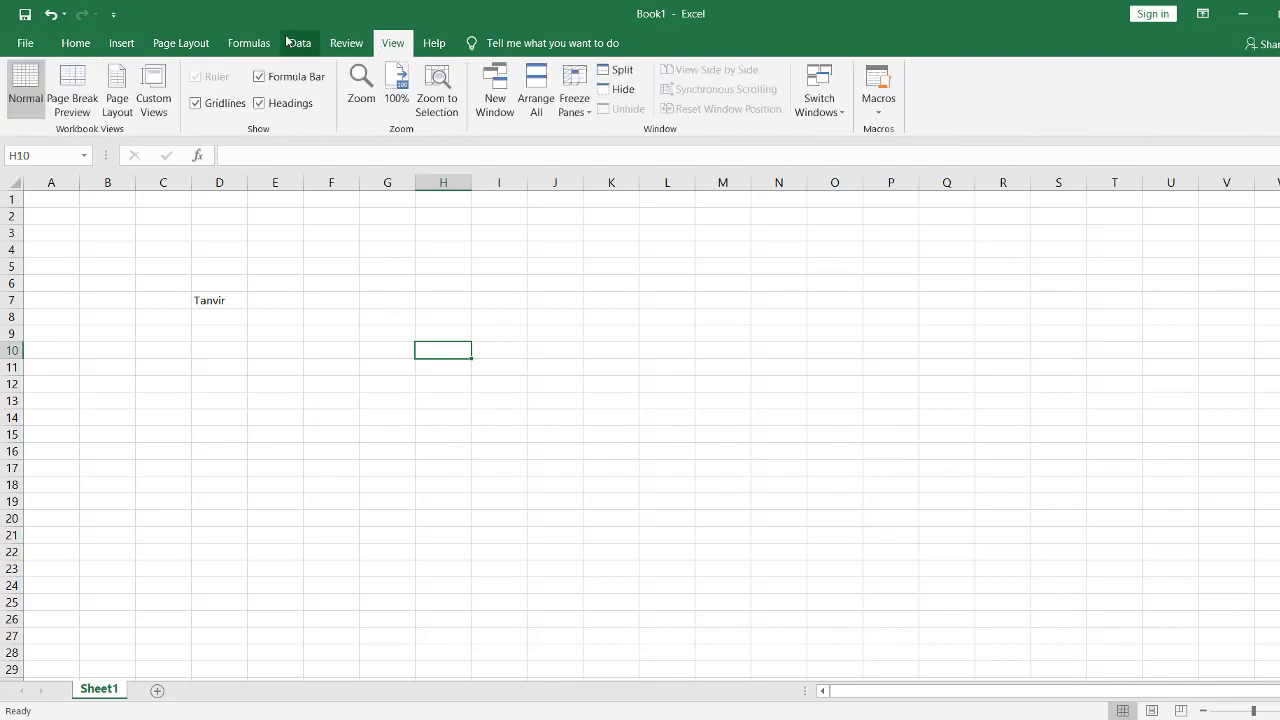
click(298, 43)
click(180, 43)
click(121, 43)
click(75, 43)
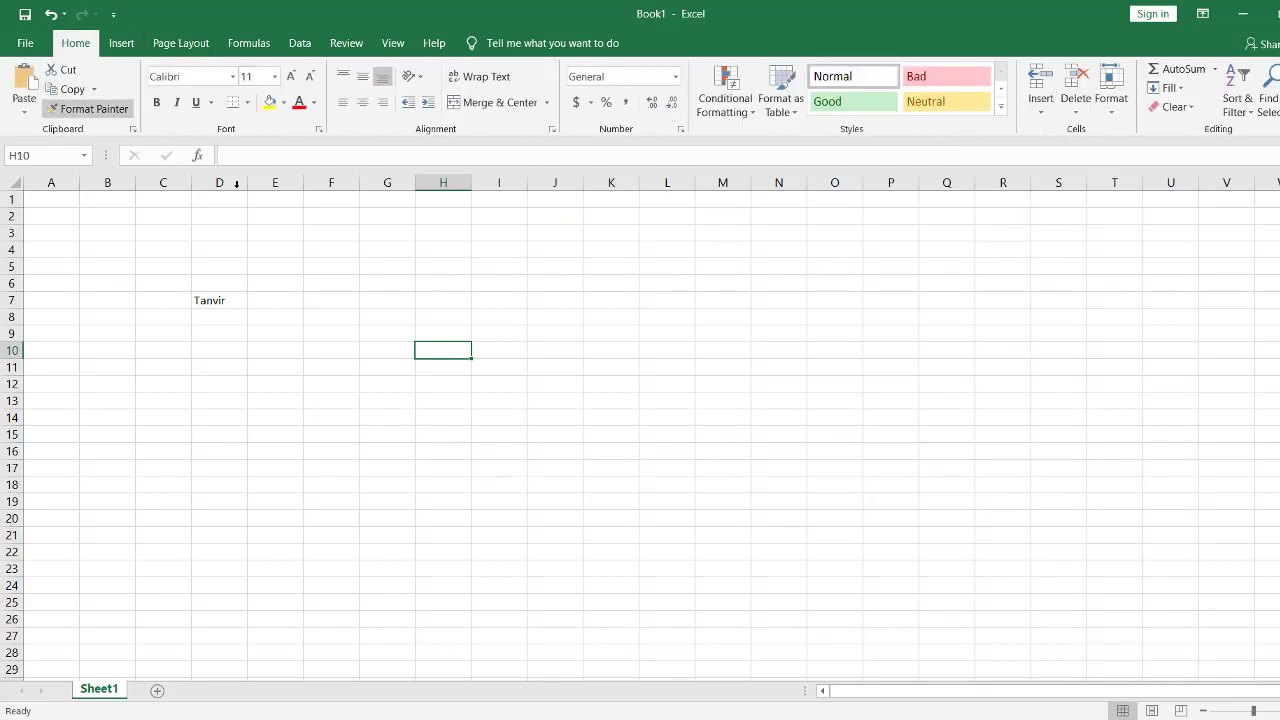
click(240, 253)
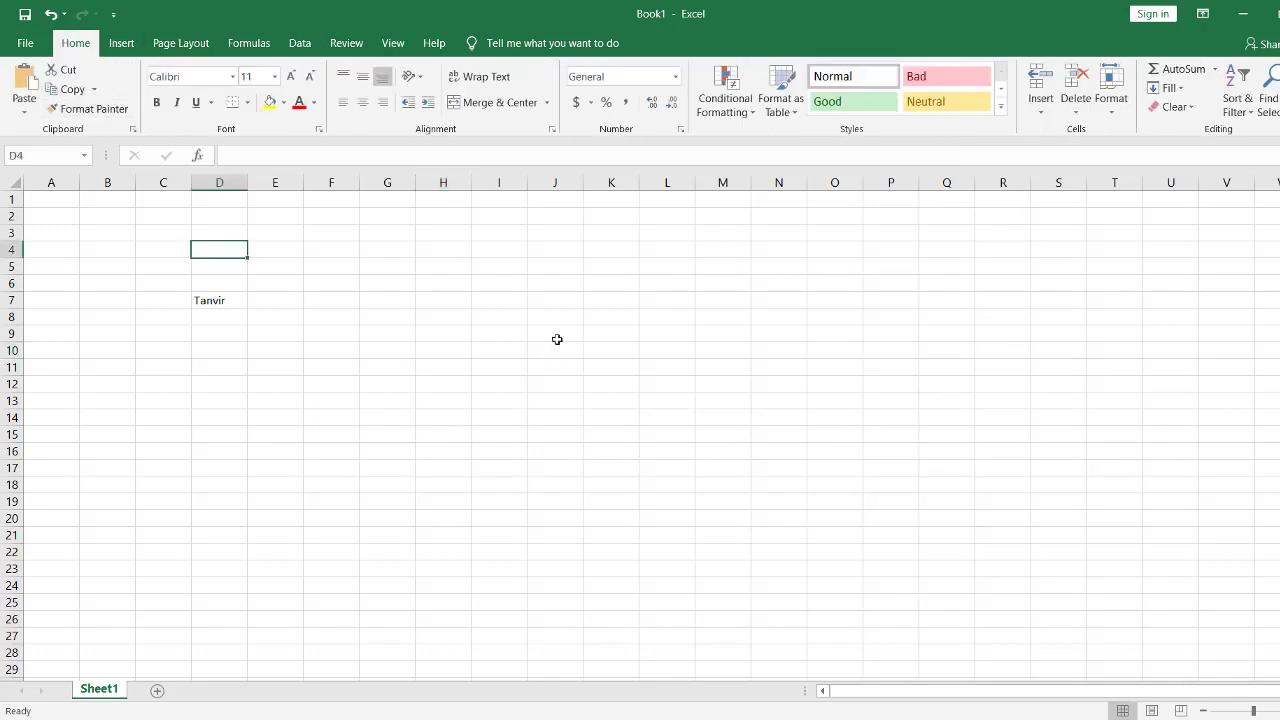